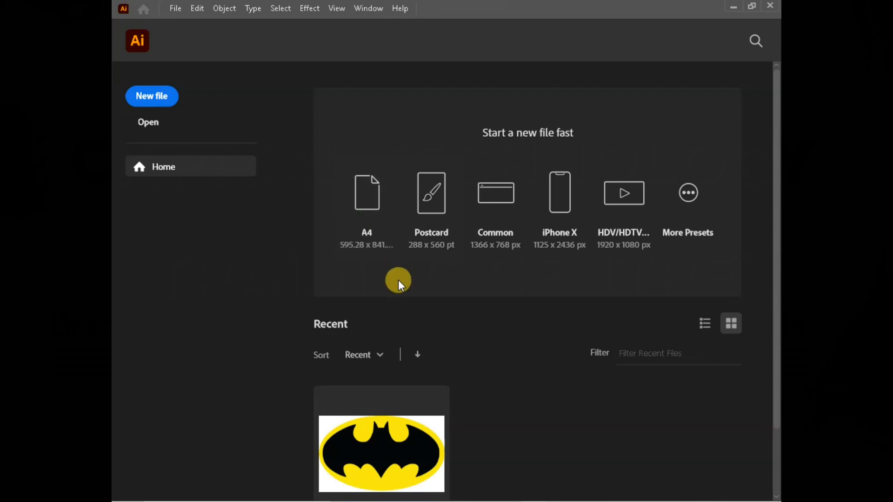
Create a new blank landscape document.
left_click(163, 102)
left_click(649, 394)
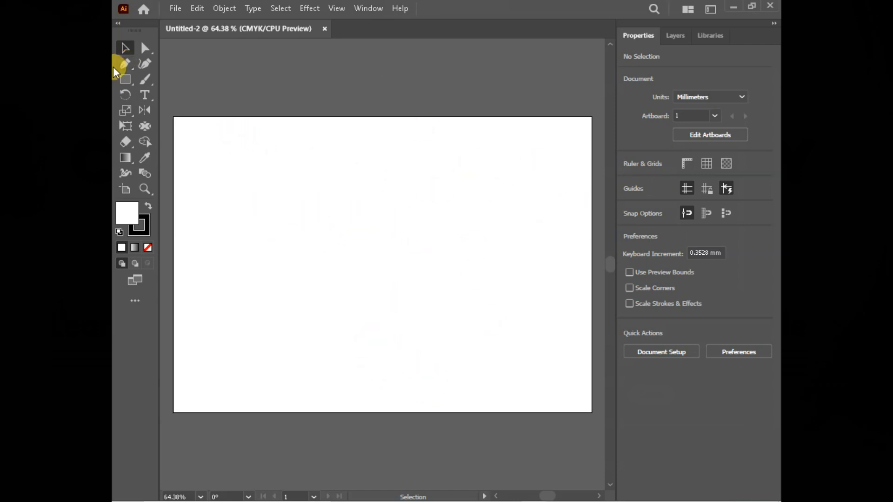
Paste the text "Welcome To Capital Technology", enlarge it to about 233 mm wide, and position it across the middle of the artboard.
left_click(124, 47)
key("ctrl+v")
left_click_drag(362, 270, 551, 336)
left_click_drag(427, 229, 400, 259)
left_click_drag(525, 275, 560, 283)
left_click(468, 178)
left_click_drag(431, 265, 427, 262)
left_click(462, 190)
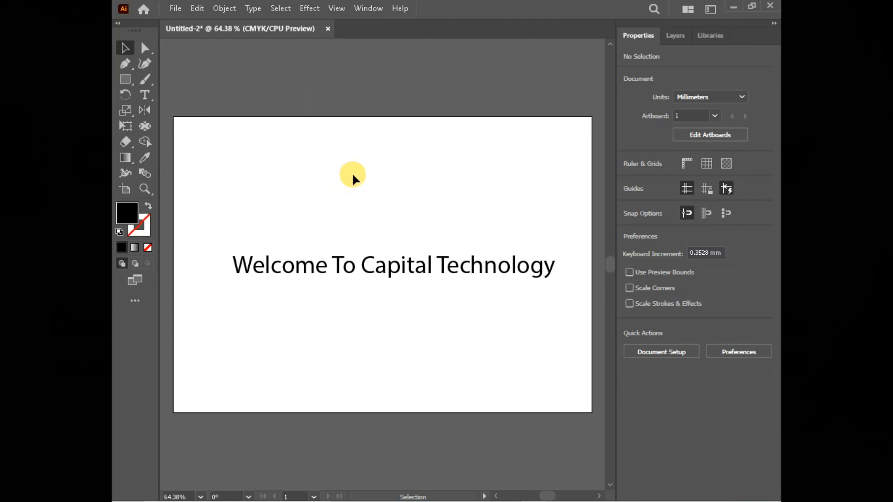
Break the text into three lines, "Welcome", "To" and "Capital Technology", and center-align them.
key("t")
left_click(329, 266)
left_click_drag(328, 266, 226, 259)
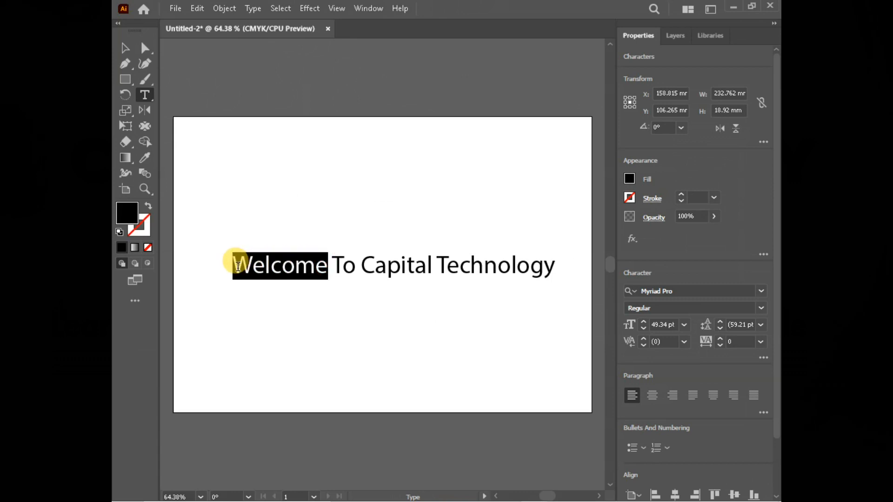
left_click(328, 261)
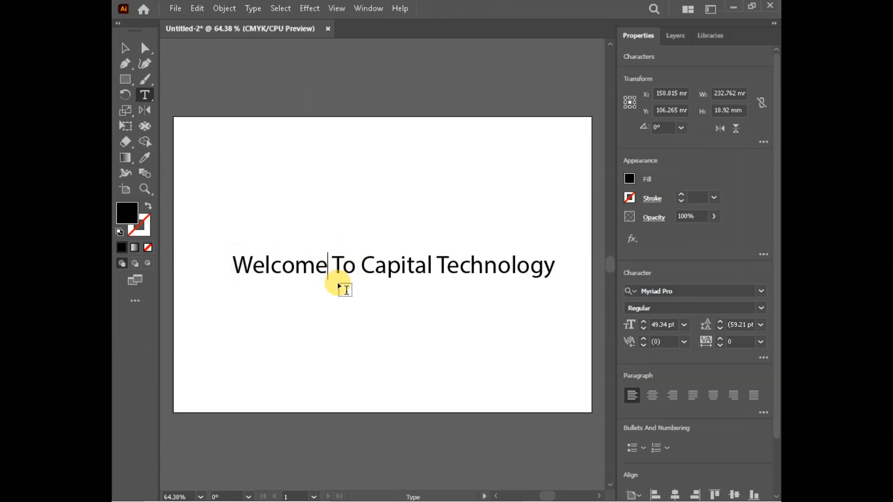
key("Return")
left_click(263, 296)
key("Return")
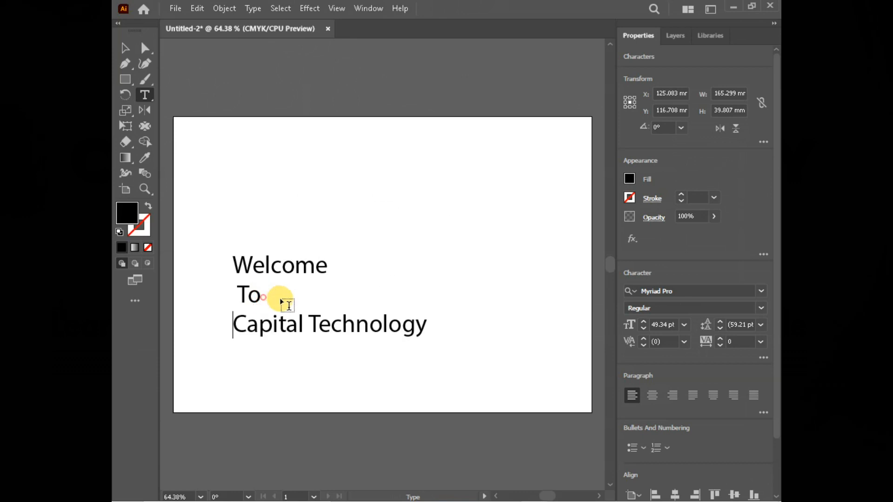
key("ctrl+a")
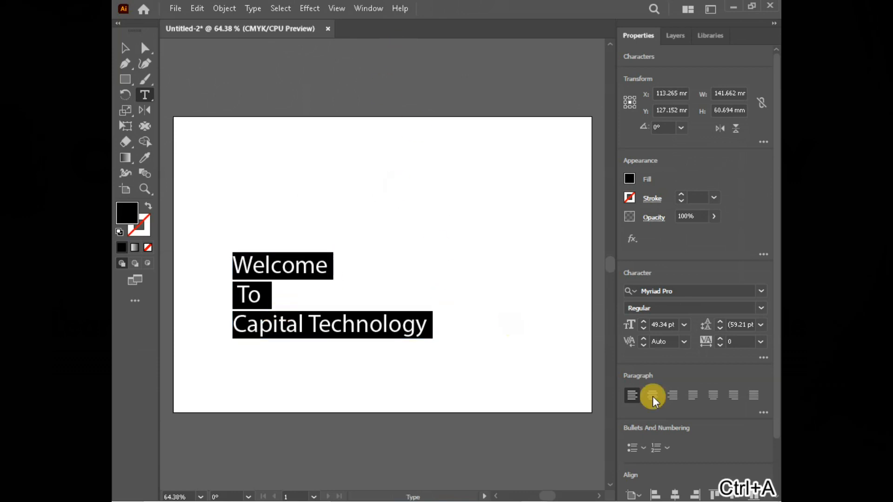
left_click(652, 395)
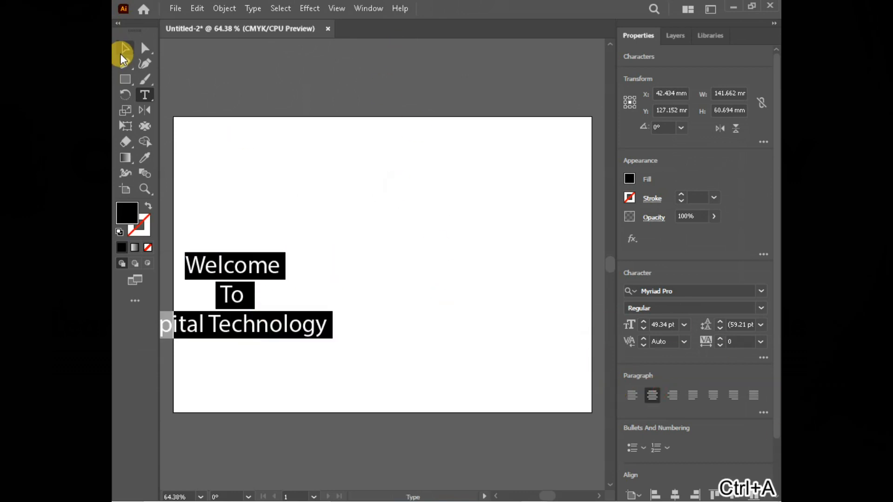
Scale the three-line text to about 68 pt and position it near the center of the artboard.
left_click(123, 51)
left_click_drag(219, 266, 329, 204)
left_click_drag(438, 280, 571, 332)
left_click_drag(457, 221, 441, 230)
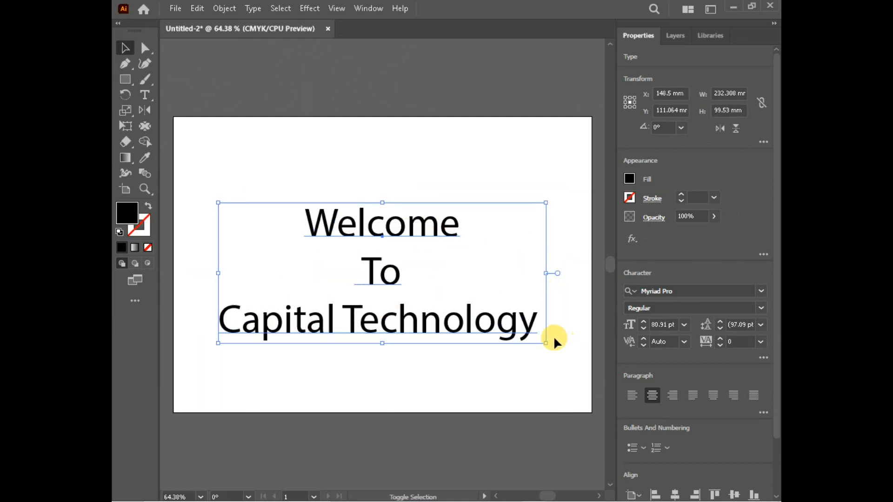
left_click_drag(544, 343, 482, 323)
left_click_drag(356, 224, 379, 226)
key("t")
mouse_move(301, 221)
left_mouse_down()
mouse_move(418, 227)
mouse_move(309, 206)
left_mouse_up()
key("Escape")
key("ctrl+z")
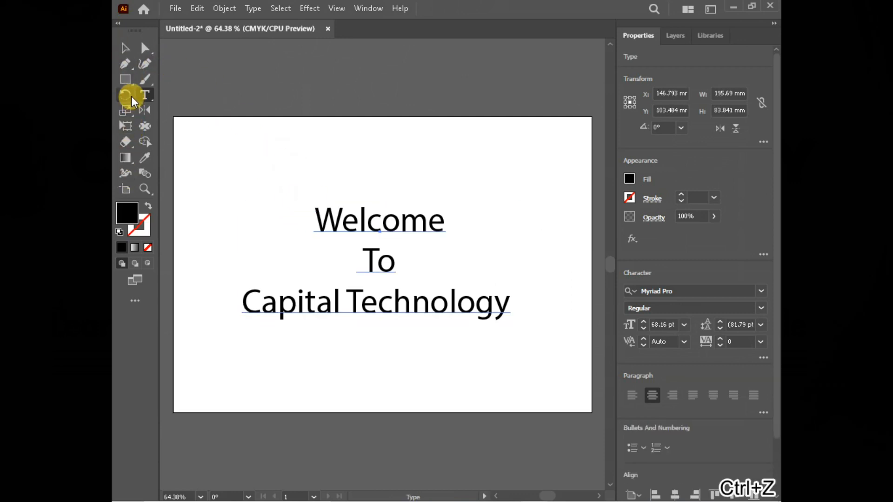
Select the word "Welcome" and filter its font list to Sans Serif fonts.
left_click(145, 95)
double_click(338, 222)
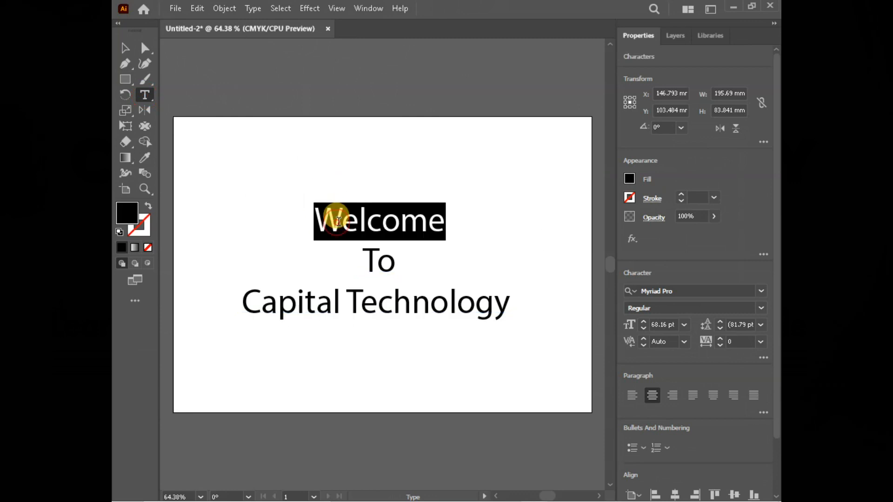
left_click(760, 293)
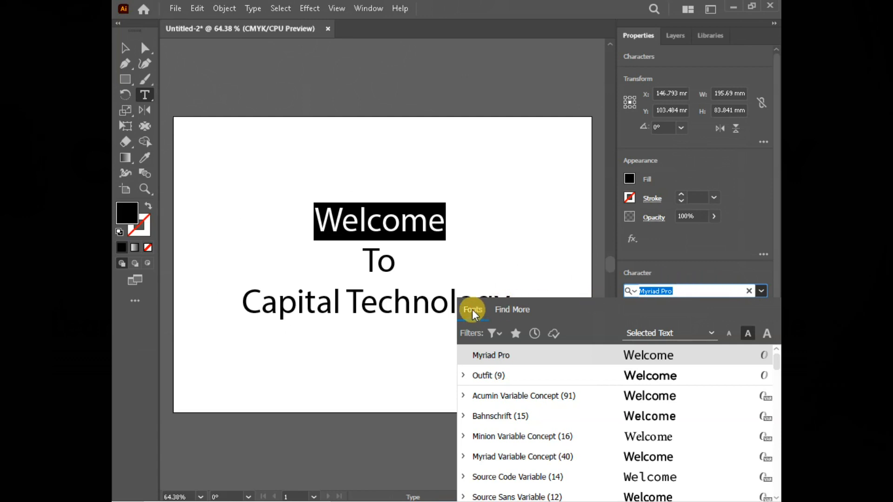
left_click(497, 335)
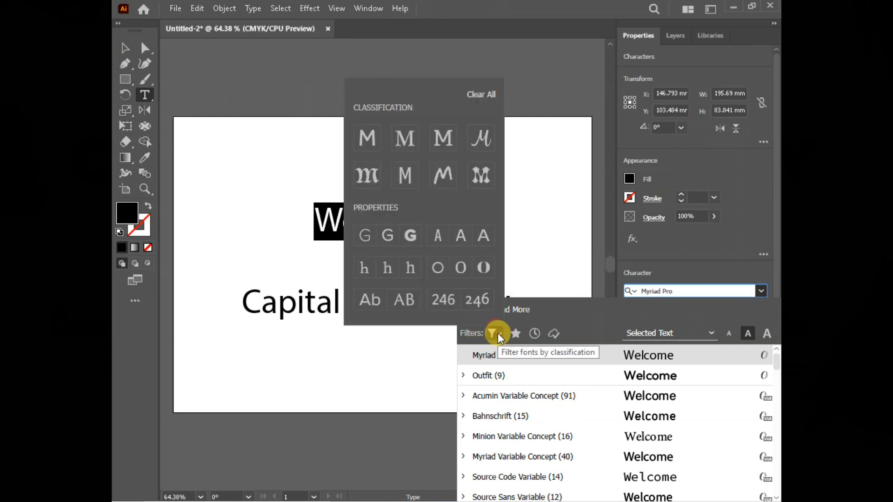
left_click(371, 136)
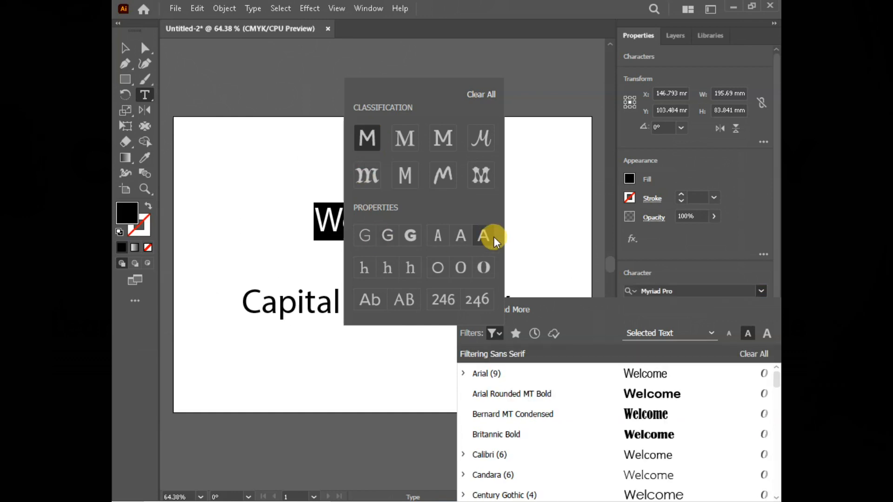
left_click(530, 212)
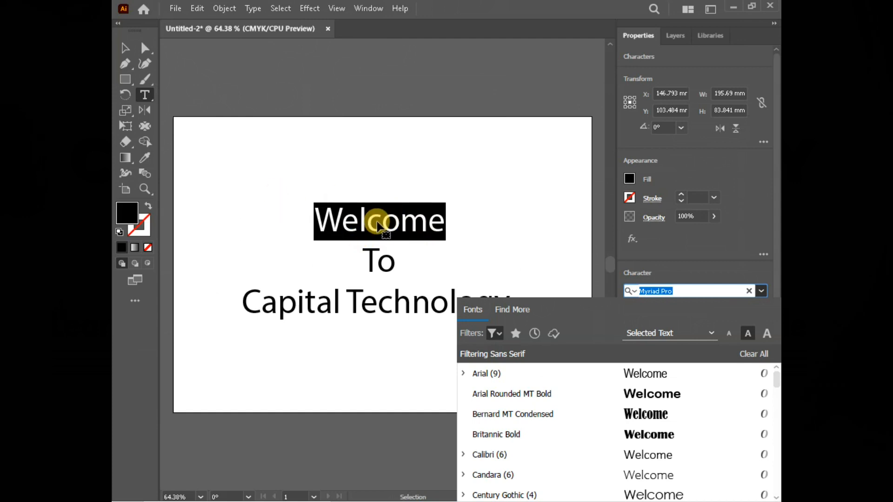
Try to paste a copy of "Welcome" as new text above the three-line text, and undo it.
left_click(358, 166)
key("ctrl+c")
key("ctrl+v")
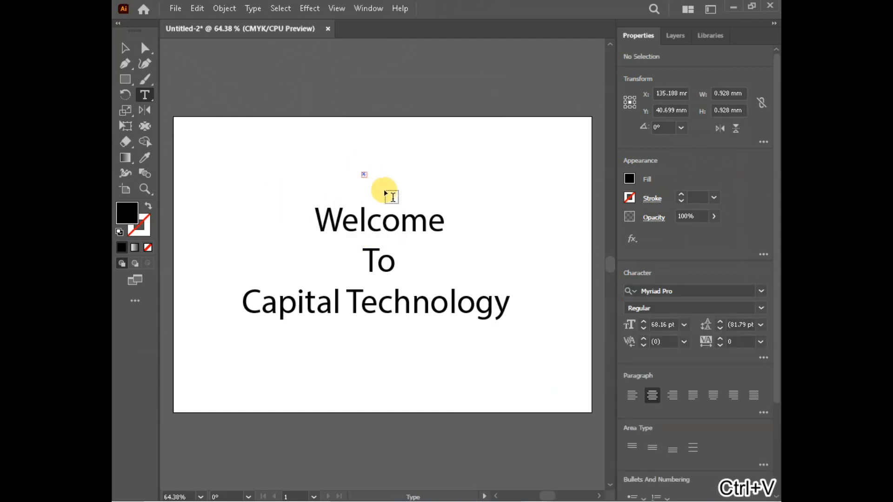
key("ctrl+z")
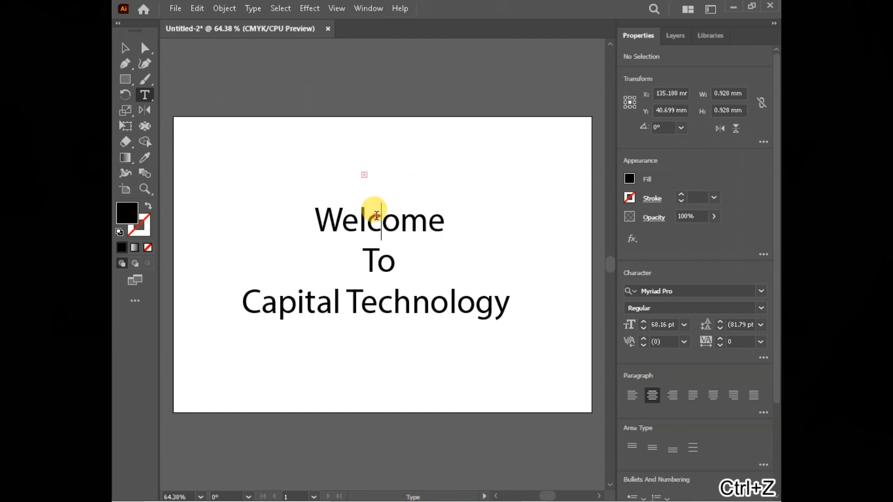
key("ctrl+z")
Try pasting "Welcome" into a separate text frame above the three-line text, and delete the frame.
key("ctrl+c")
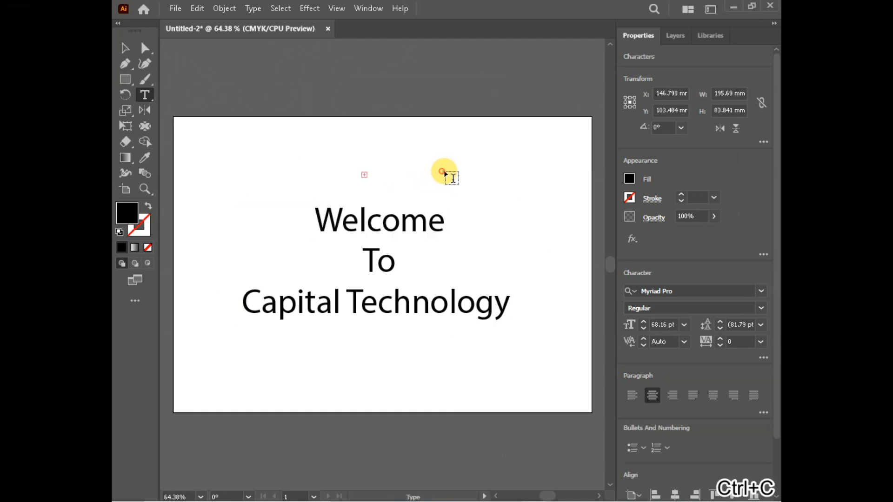
left_click(443, 172)
left_click_drag(292, 136, 421, 177)
key("ctrl+v")
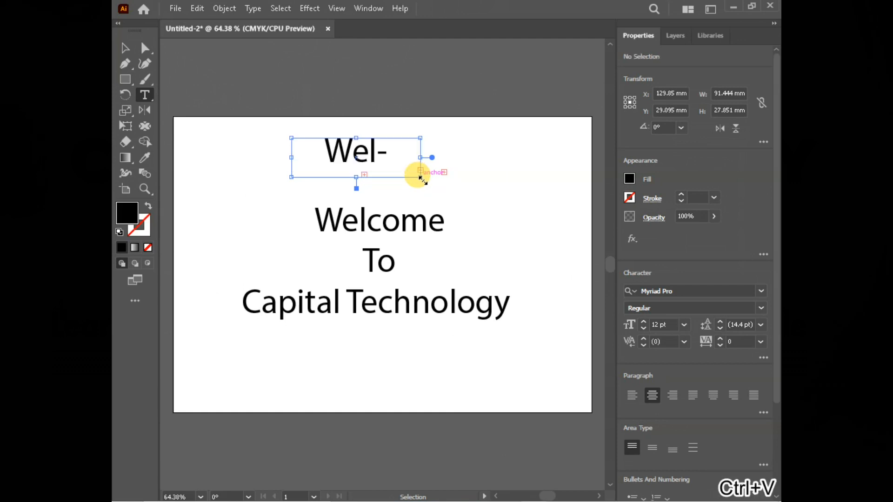
left_click_drag(418, 157, 329, 166)
left_click(125, 48)
left_click_drag(492, 154, 352, 196)
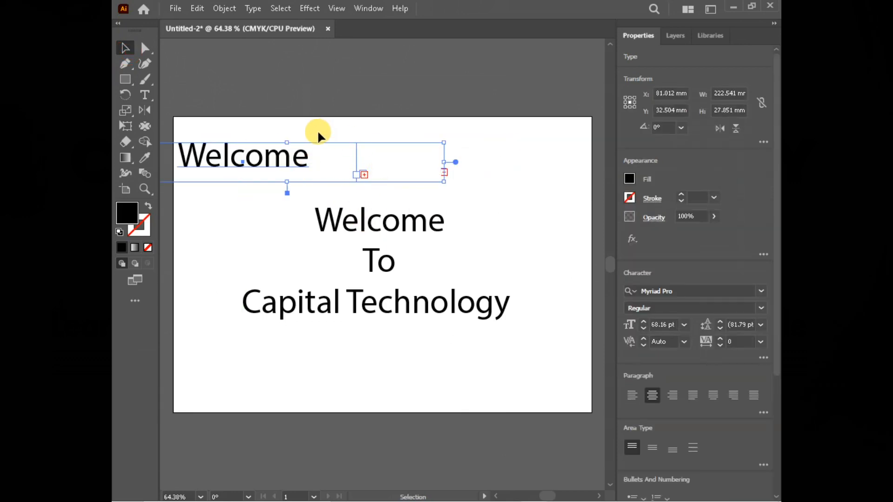
key("Delete")
Delete "To" and "Capital Technology" from the text, leaving only the word "Welcome".
left_click(395, 219)
double_click(394, 219)
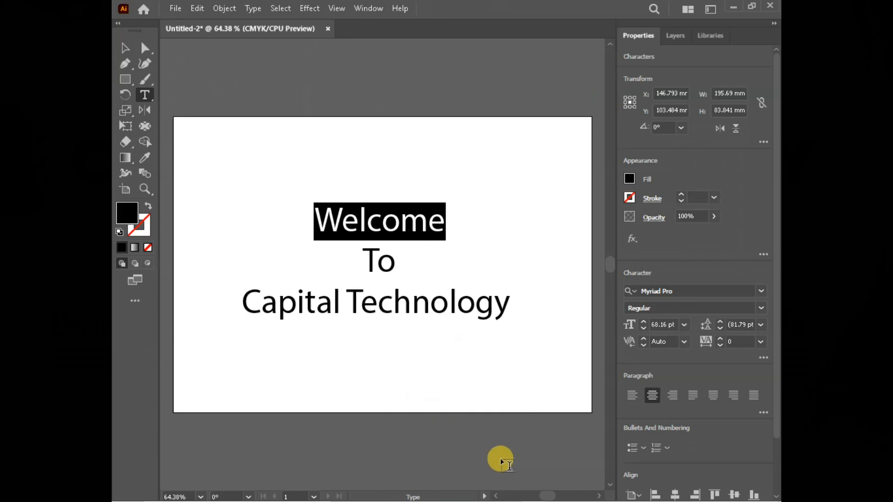
left_click(403, 168)
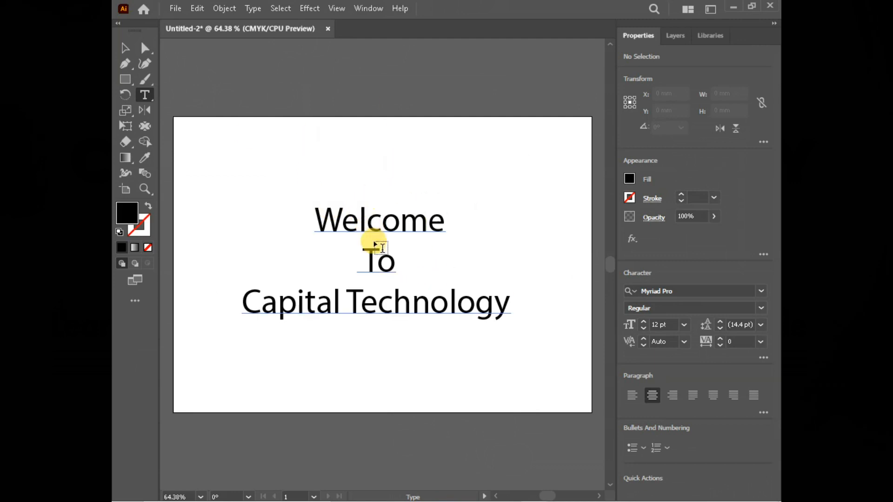
left_click_drag(361, 253, 564, 329)
key("BackSpace")
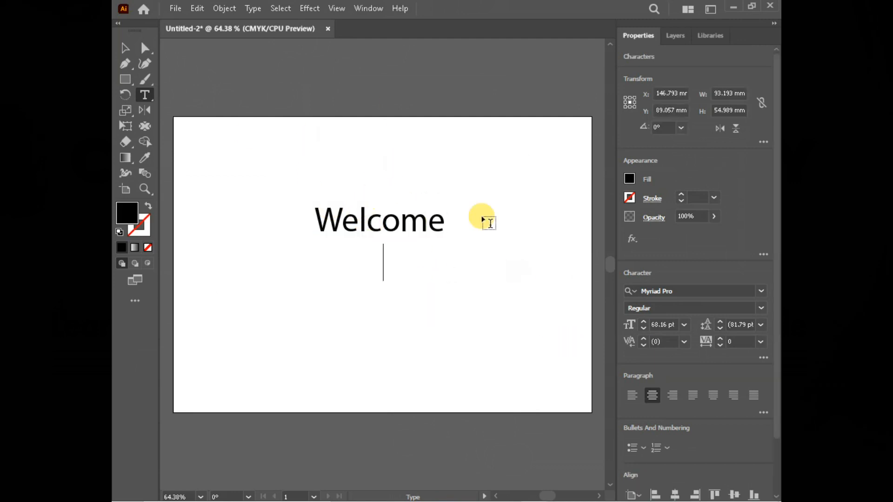
Move "Welcome" to the left half of the artboard and place a duplicate of it in the right half.
left_click(125, 48)
left_click_drag(401, 221, 287, 248)
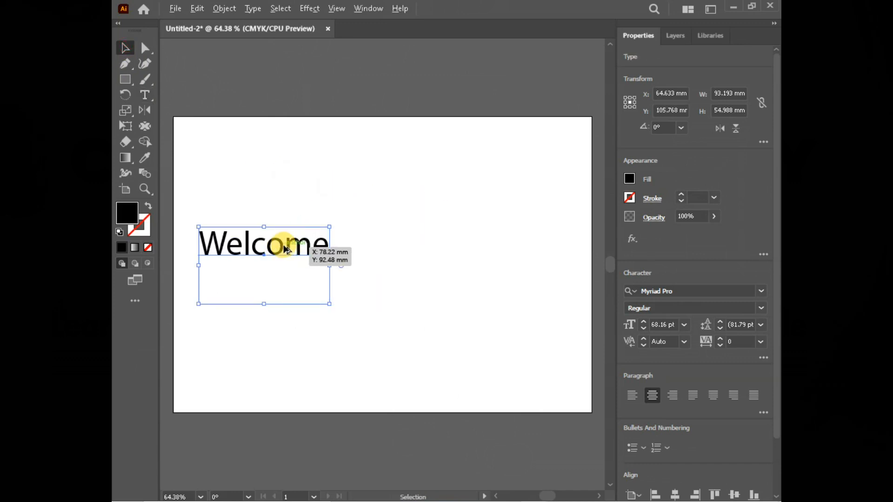
left_click(501, 254)
left_click_drag(295, 244, 484, 247)
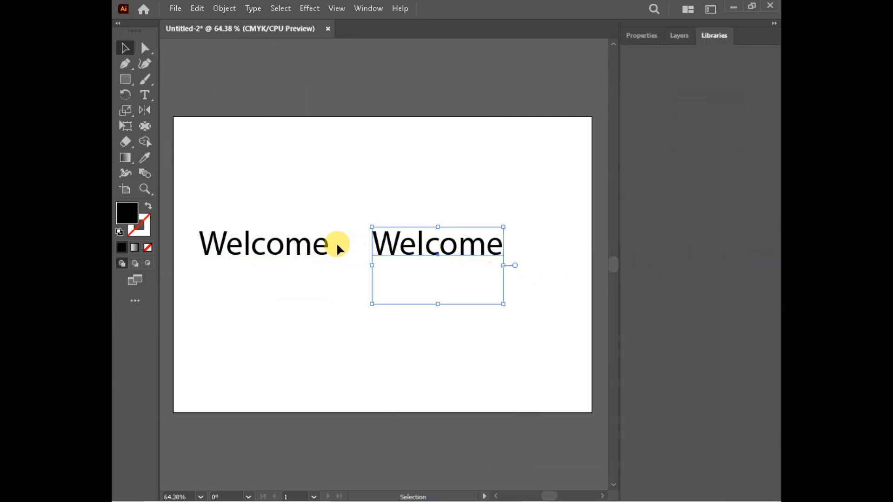
left_click_drag(318, 249, 330, 245)
left_click(489, 177)
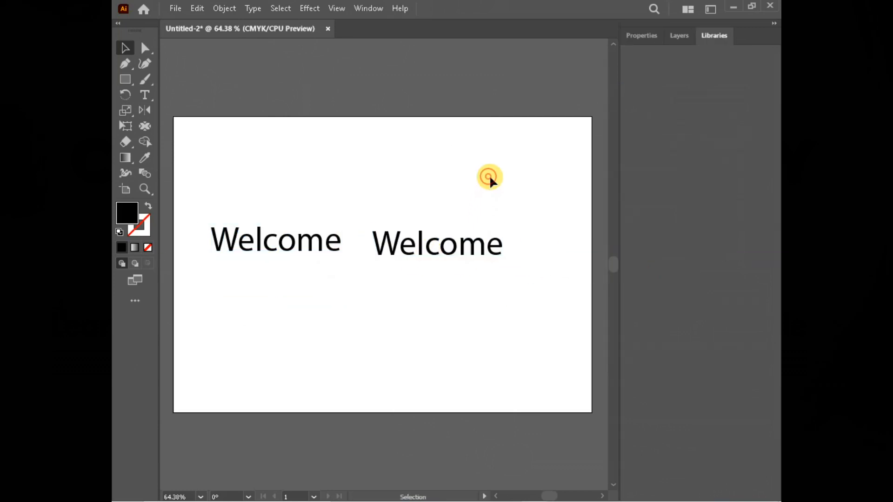
left_click(648, 35)
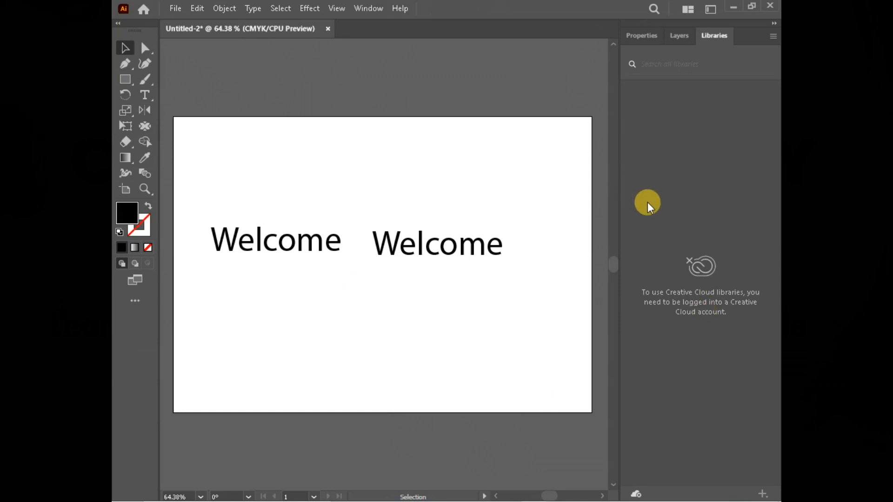
mouse_move(454, 244)
left_mouse_down()
mouse_move(460, 249)
mouse_move(446, 241)
mouse_move(464, 245)
left_mouse_up()
Open the font list for the left "Welcome" and remove the Sans Serif classification filter.
left_click(257, 260)
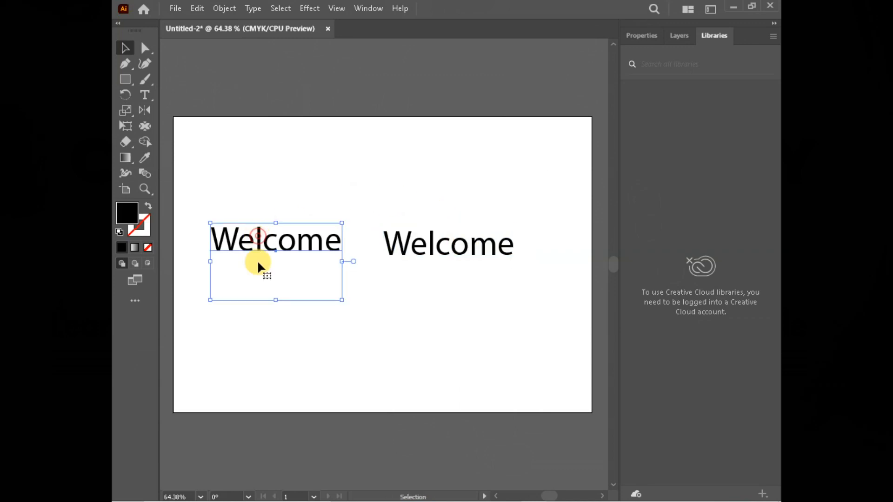
left_click(642, 36)
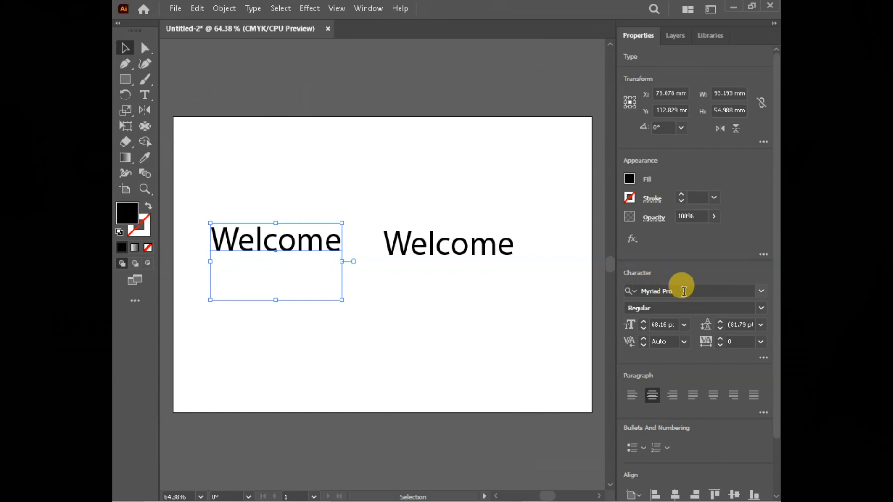
left_click(707, 291)
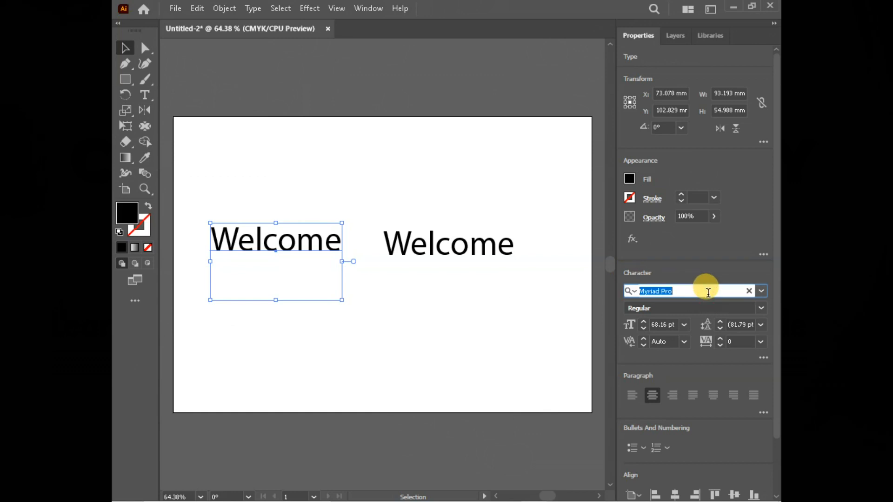
left_click(761, 292)
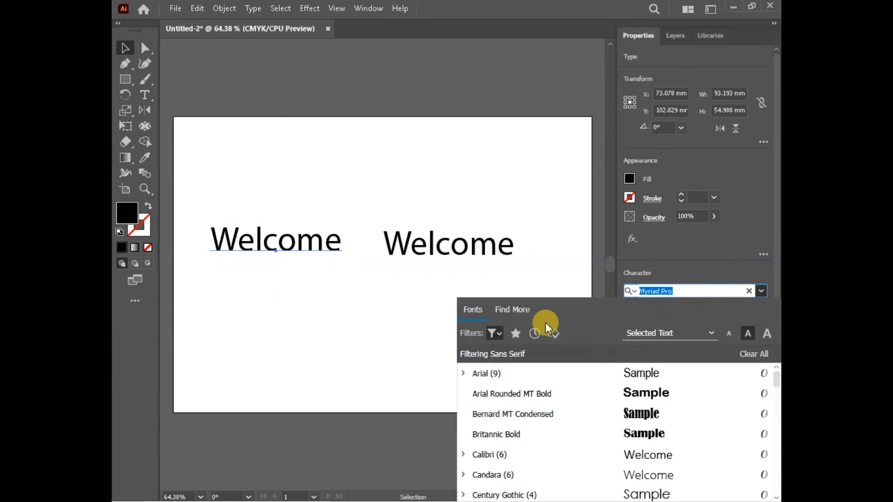
left_click(502, 334)
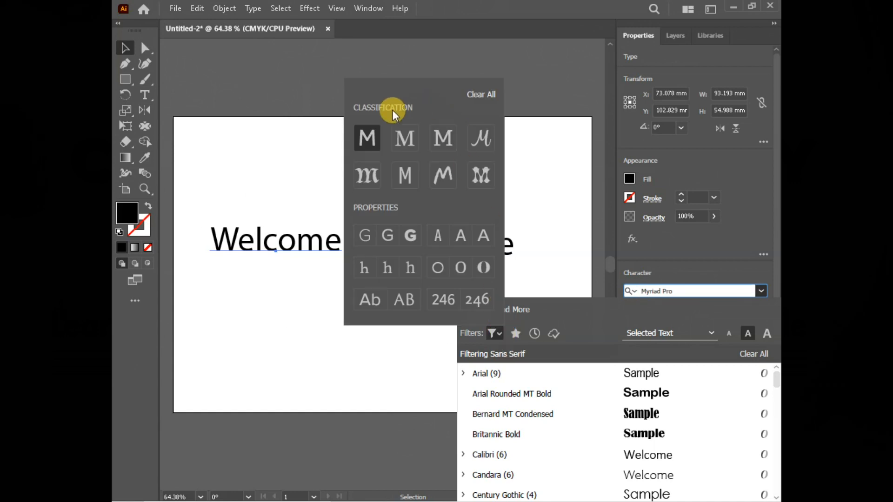
left_click(368, 135)
left_click(305, 242)
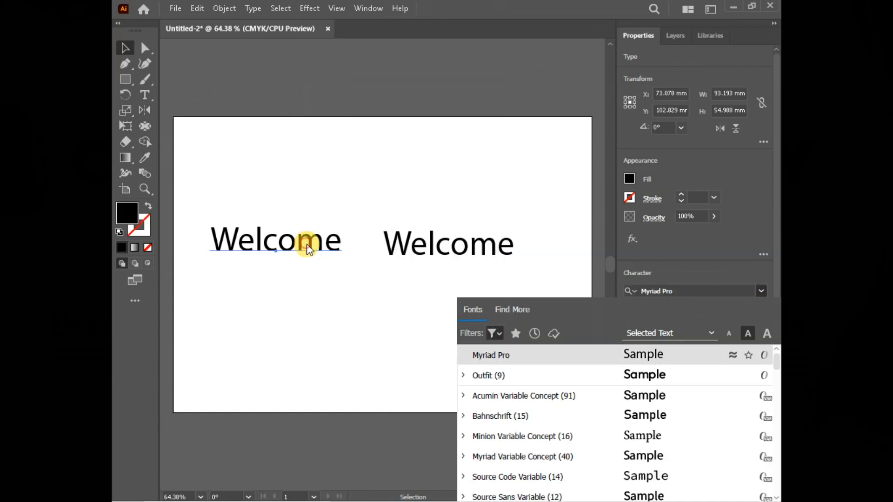
Filter the font list by the Serif classification and set the right "Welcome" to Bell MT.
double_click(305, 242)
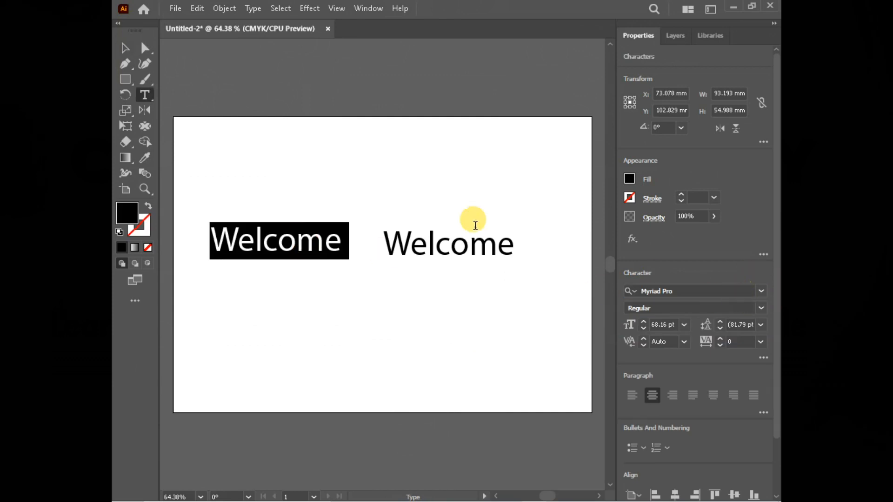
left_click_drag(384, 243, 512, 242)
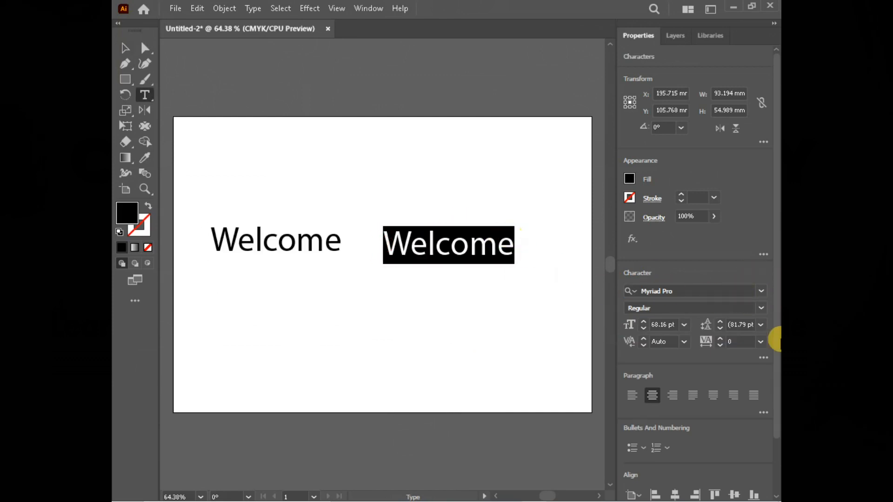
left_click(761, 290)
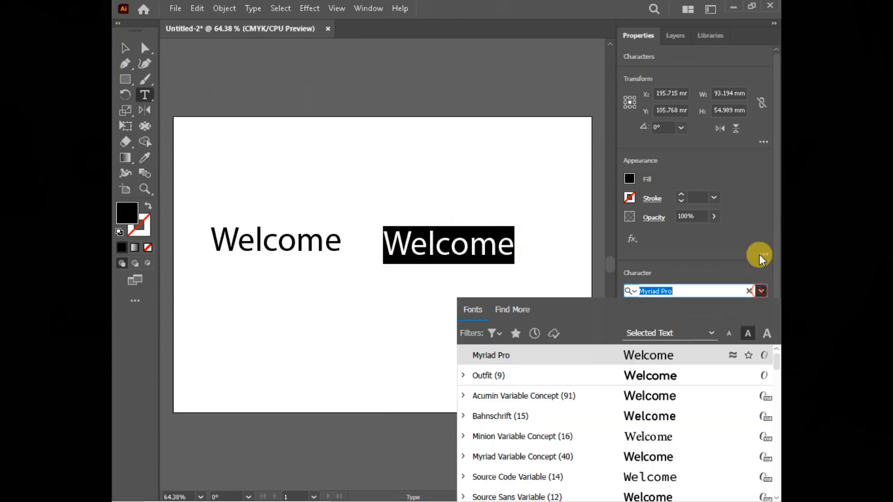
left_click(493, 332)
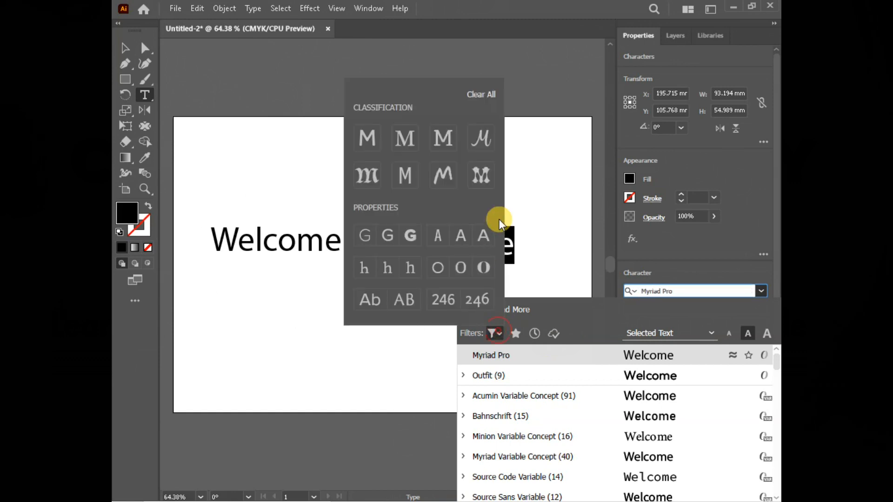
left_click(412, 138)
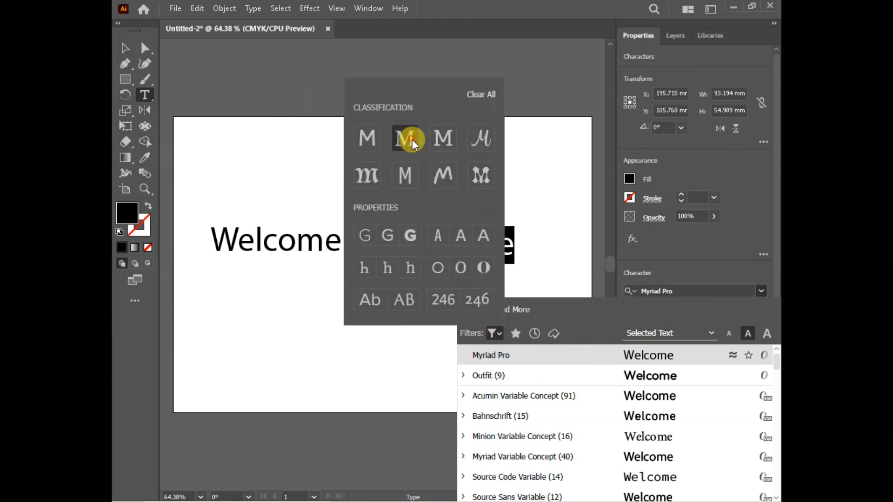
left_click(586, 167)
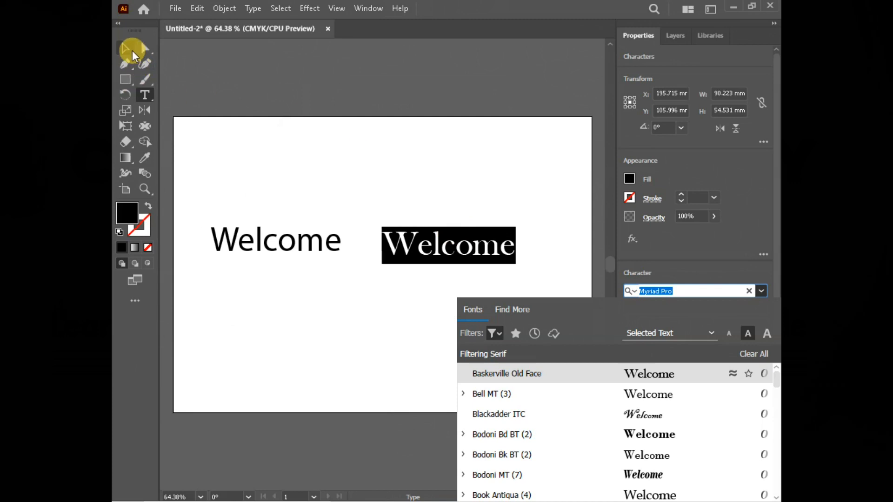
left_click(132, 52)
Undo the latest edits to the right "Welcome" and redo them.
key("ctrl+z")
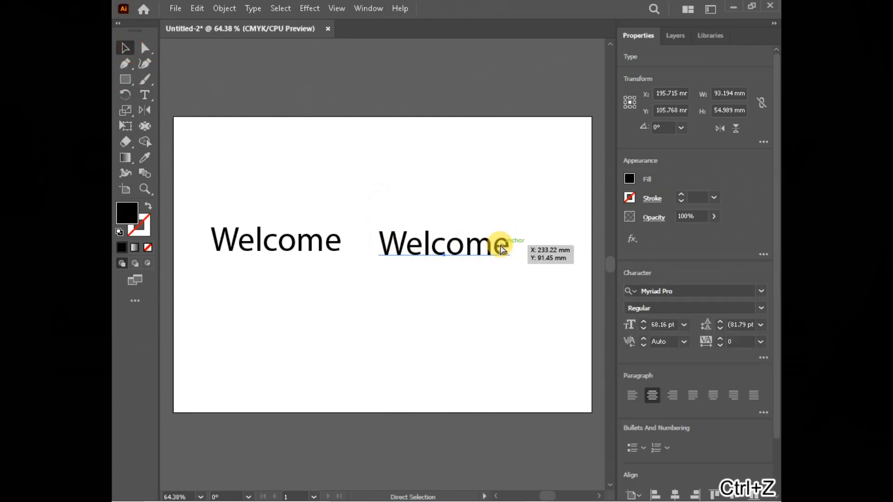
key("ctrl+shift+z")
key("ctrl+shift+z")
key("ctrl+shift+z")
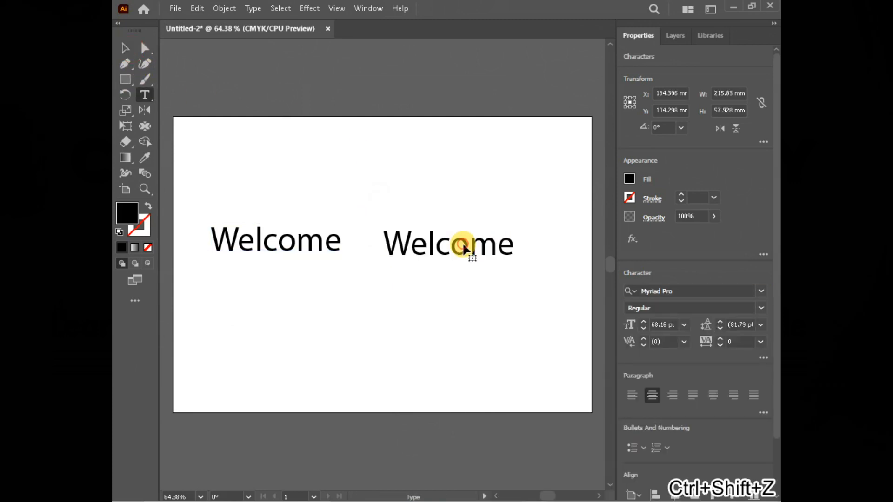
Move the two "Welcome" texts closer together and roughly level with each other on the artboard.
double_click(464, 246)
key("Escape")
left_click_drag(446, 243, 428, 250)
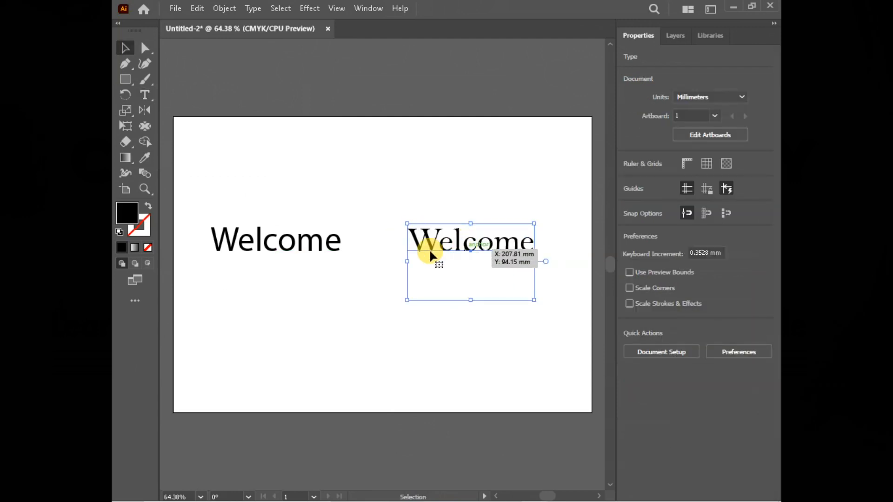
scroll(398, 244, "up", 2)
left_click_drag(487, 241, 465, 241)
left_click_drag(256, 235, 329, 239)
scroll(303, 241, "down", 2)
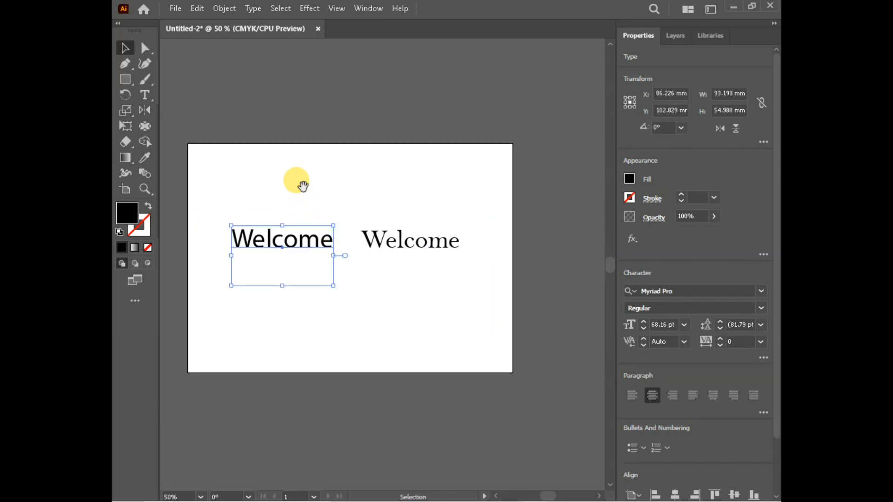
left_click_drag(302, 186, 328, 195)
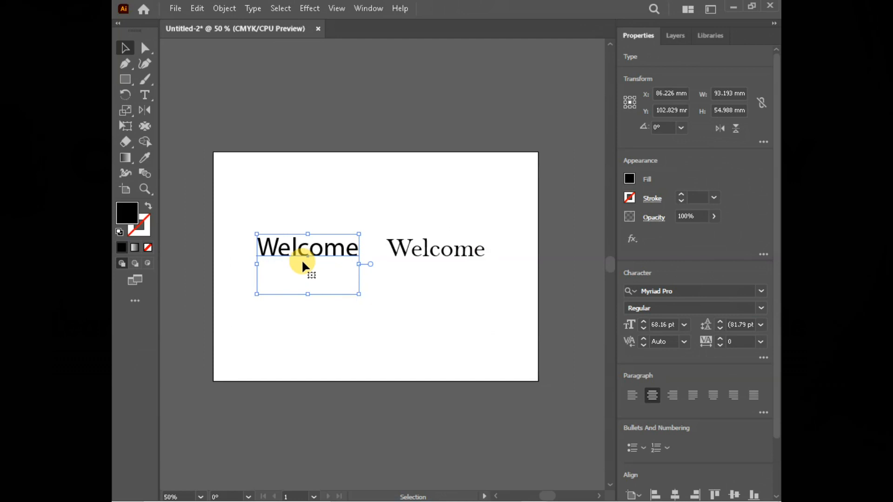
scroll(281, 246, "up", 2)
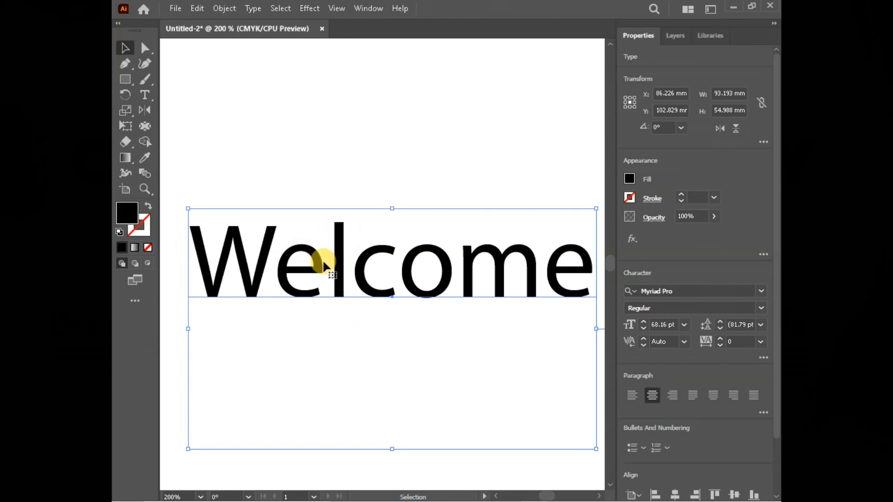
scroll(292, 274, "down", 1)
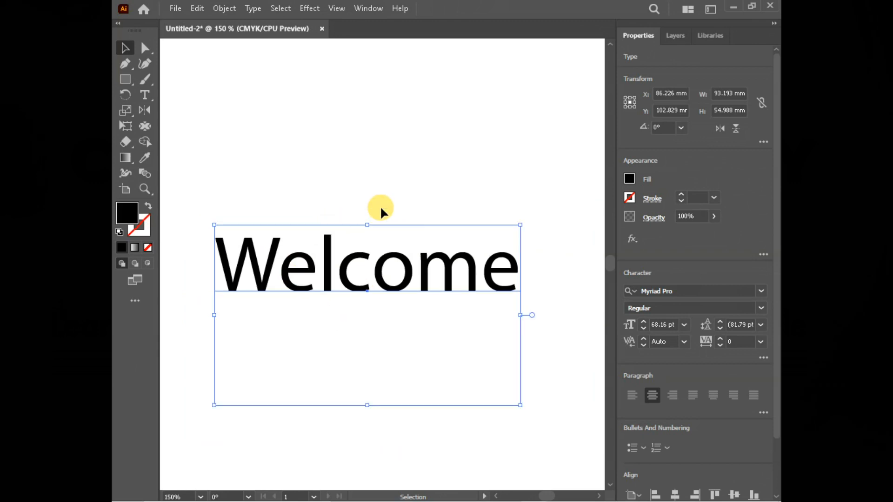
key("alt")
triple_click(331, 238)
key("alt")
scroll(326, 236, "down", 5)
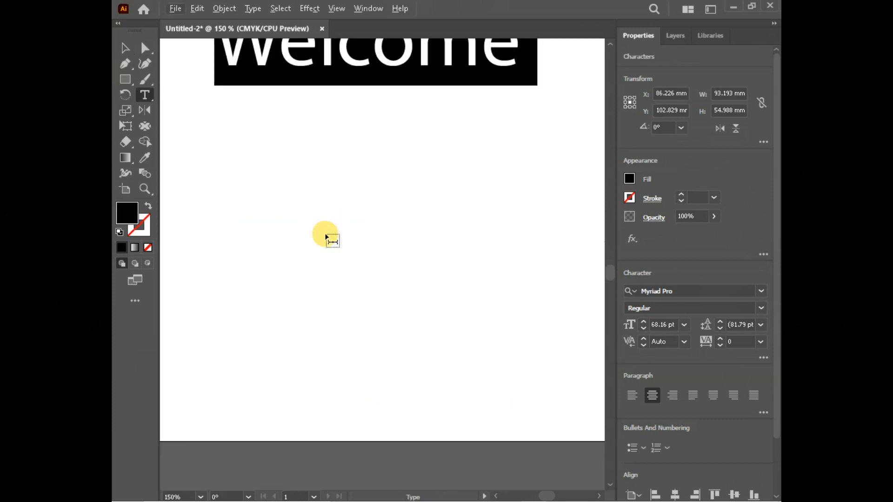
key("ctrl+z")
key("ctrl+z")
key("ctrl+z")
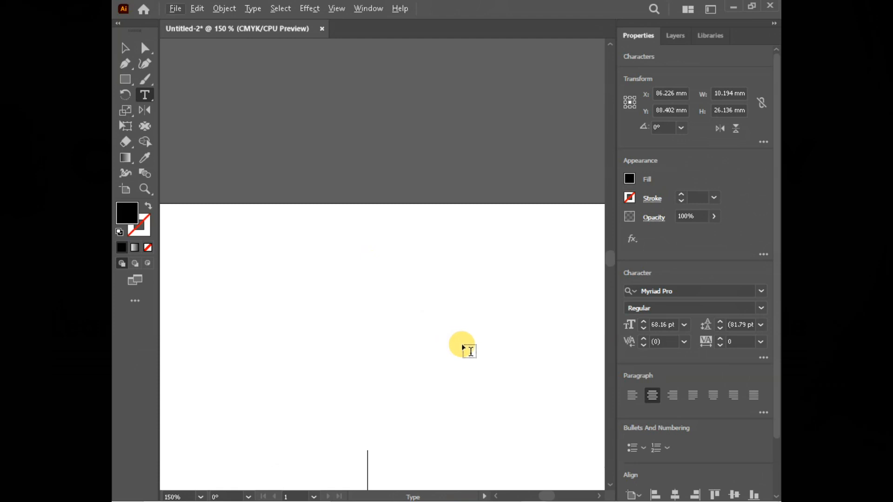
key("ctrl+z")
key("ctrl+z")
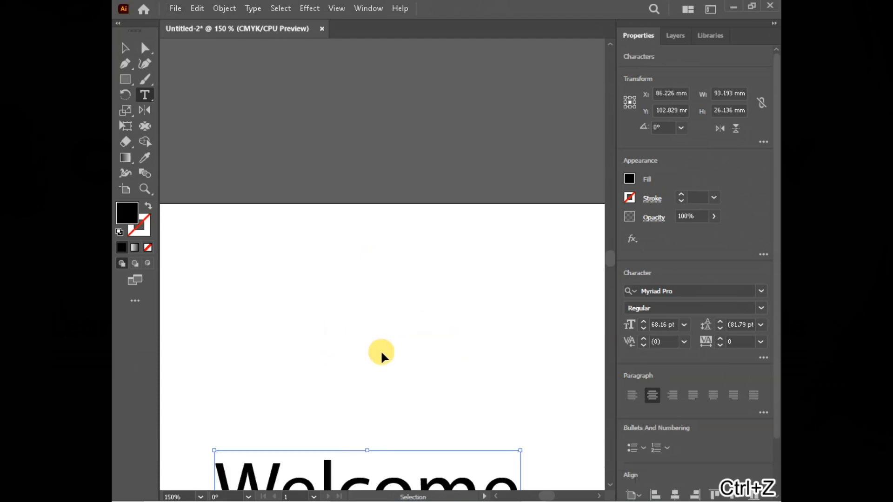
key("ctrl+z")
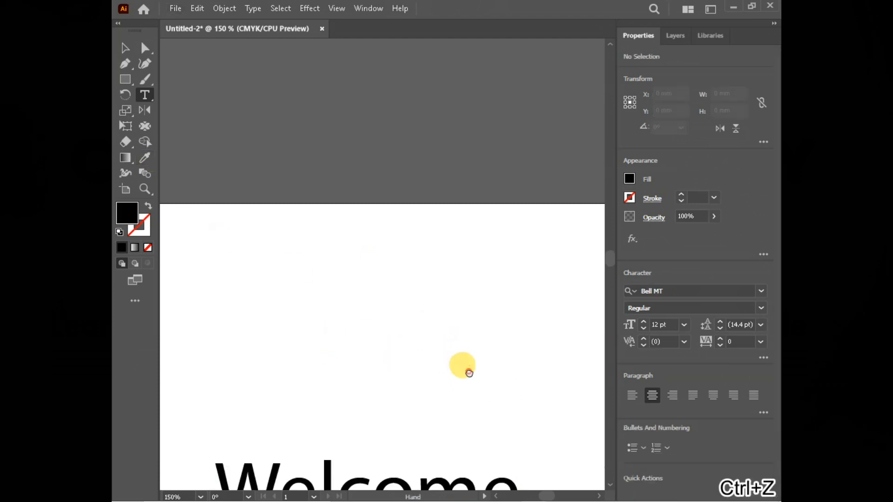
Examine the letter ends of the serif "Welcome" up close and compare them with the sans serif "Welcome".
scroll(400, 334, "down", 5)
scroll(404, 323, "down", 2)
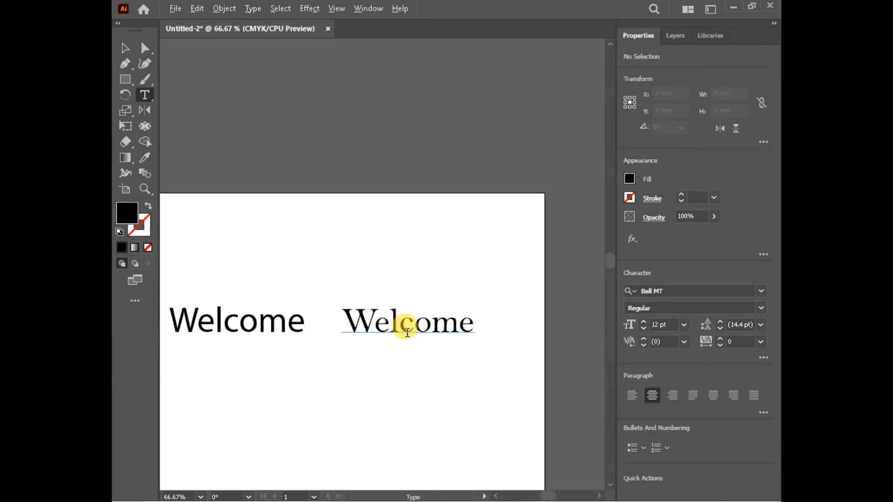
scroll(372, 319, "up", 4)
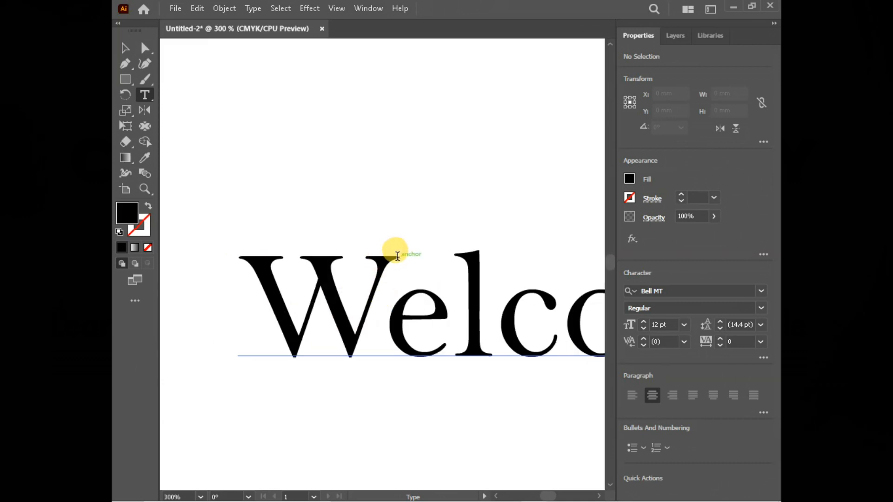
left_click(135, 49)
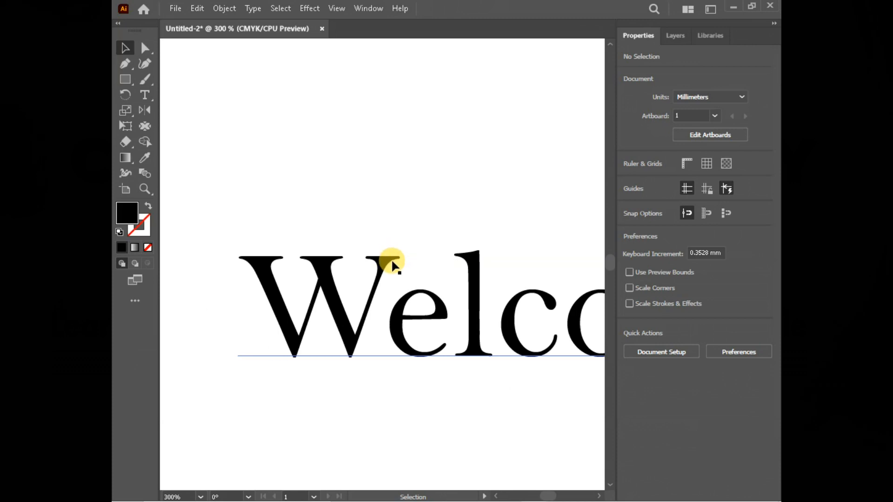
left_click_drag(392, 260, 398, 257)
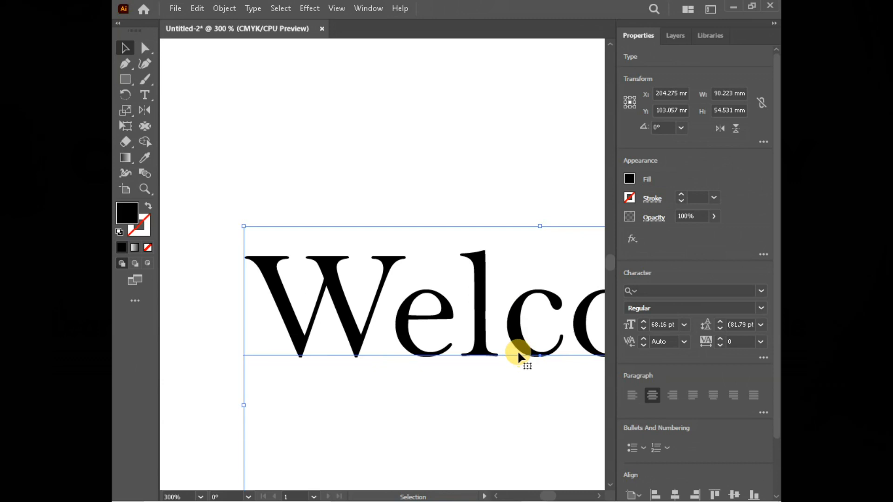
left_click(493, 358)
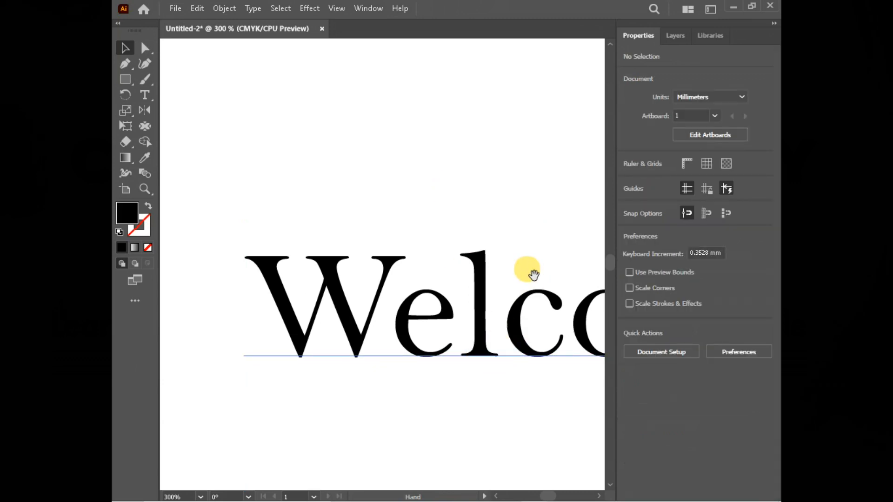
left_click_drag(533, 275, 314, 233)
left_click_drag(397, 255, 329, 259)
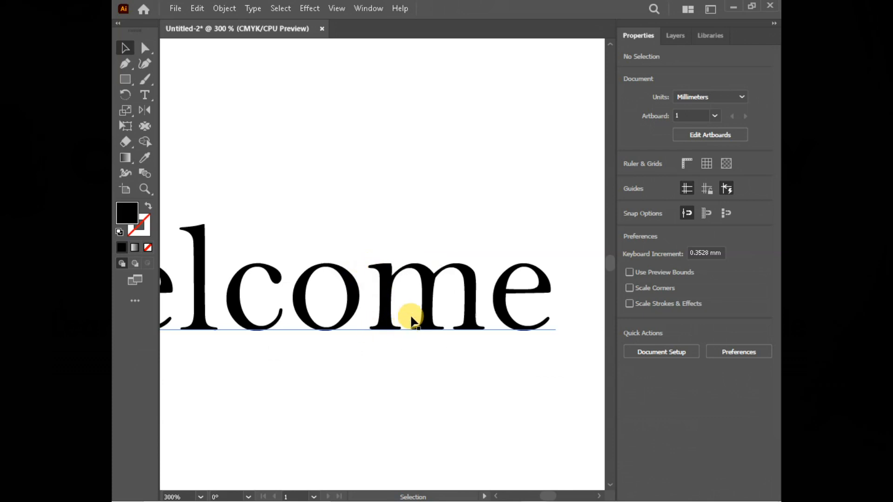
left_click_drag(343, 259, 406, 251)
scroll(406, 251, "down", 2)
scroll(400, 224, "right", 5)
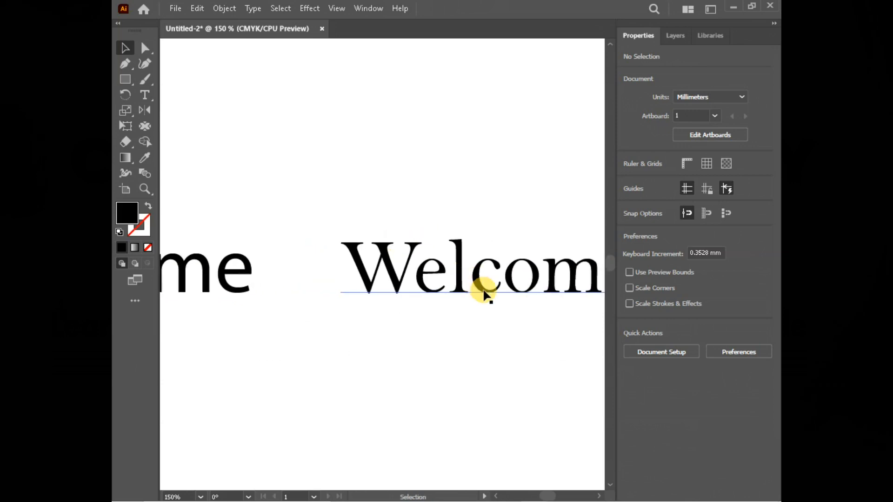
key("space")
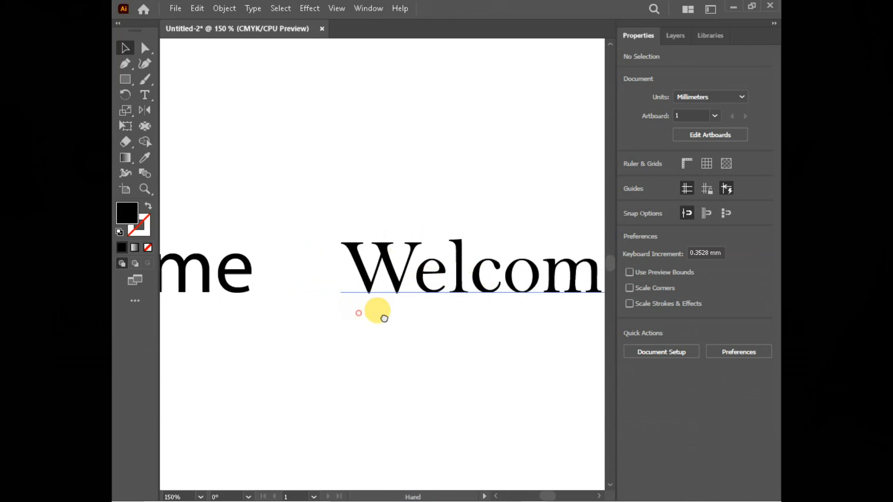
left_click_drag(359, 313, 402, 312)
left_click(293, 256)
key("ctrl+0")
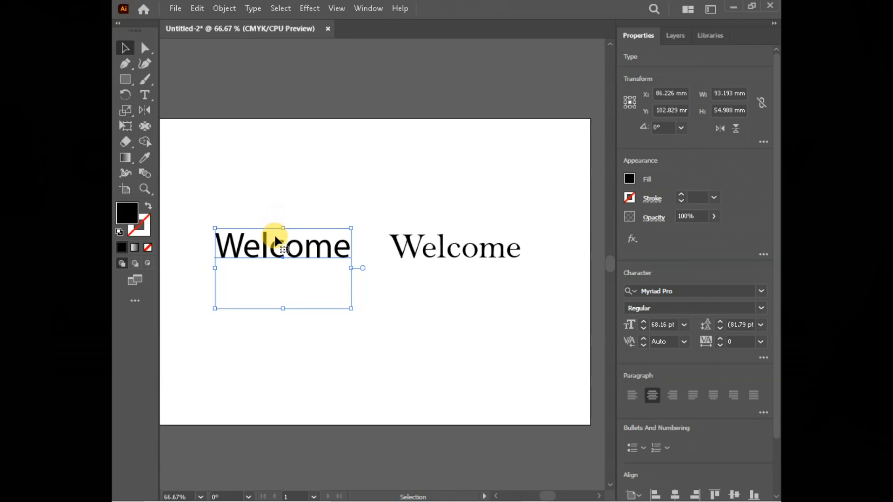
Move the serif "Welcome" slightly below the level of the sans serif one, to about X 206.4 mm, Y 112.6 mm.
left_click(409, 252)
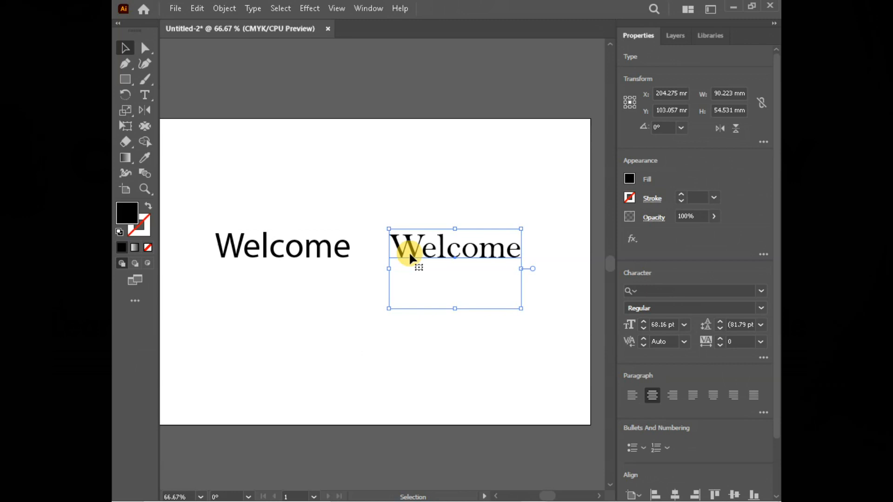
left_click_drag(411, 255, 426, 258)
left_click(601, 96)
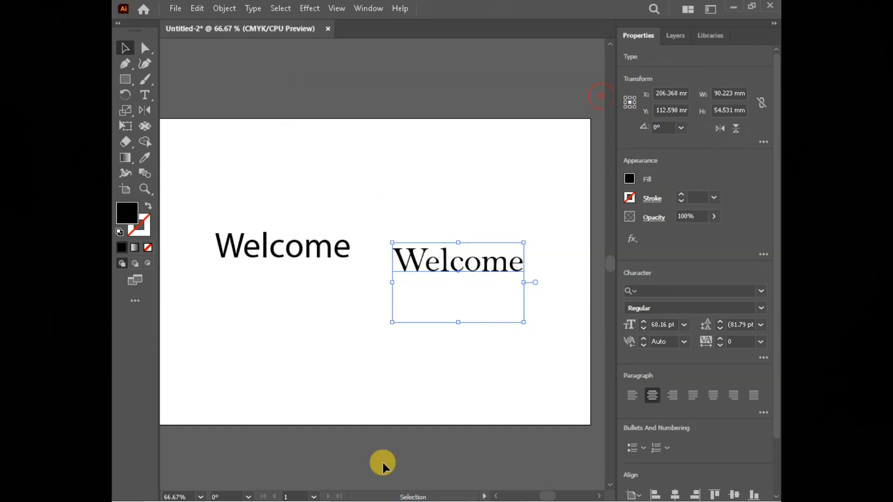
left_click(415, 185)
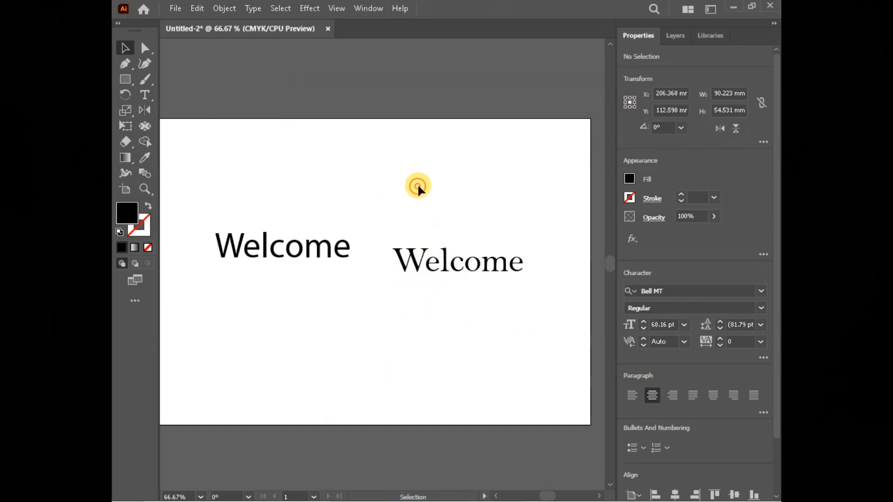
Select both "Welcome" texts and examine the classification options in the font filters, including Script.
left_click_drag(221, 186, 530, 341)
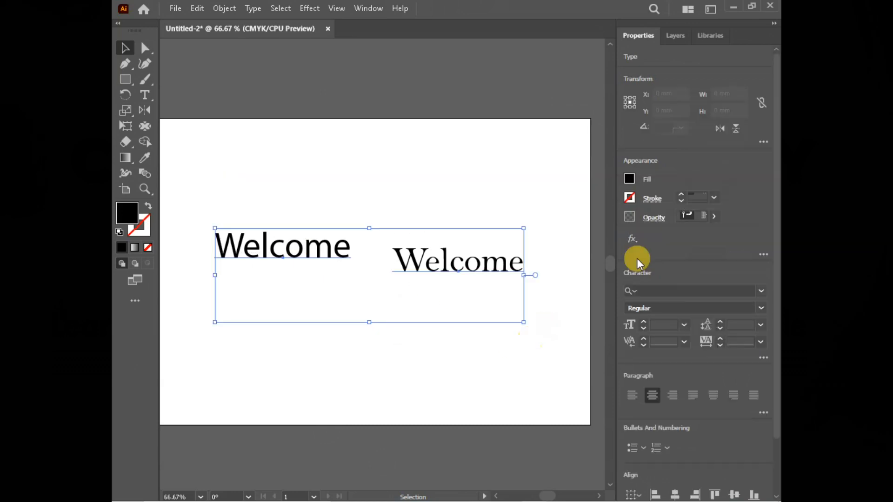
left_click(762, 290)
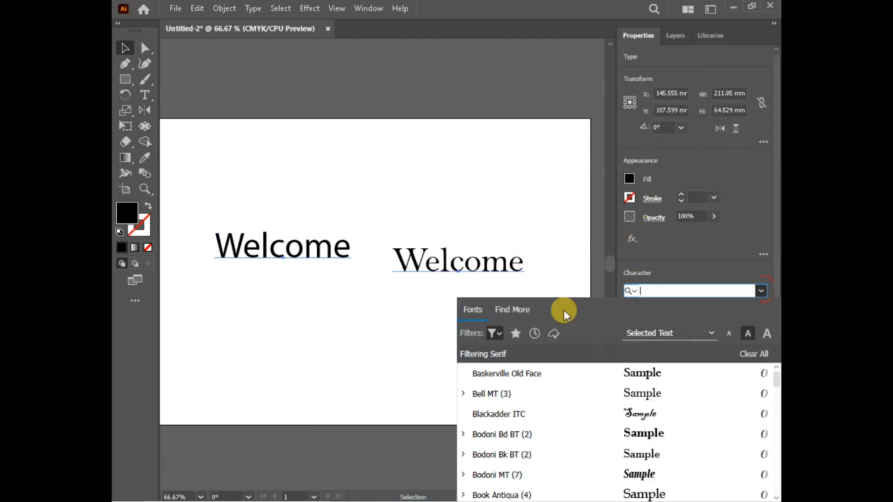
left_click(500, 332)
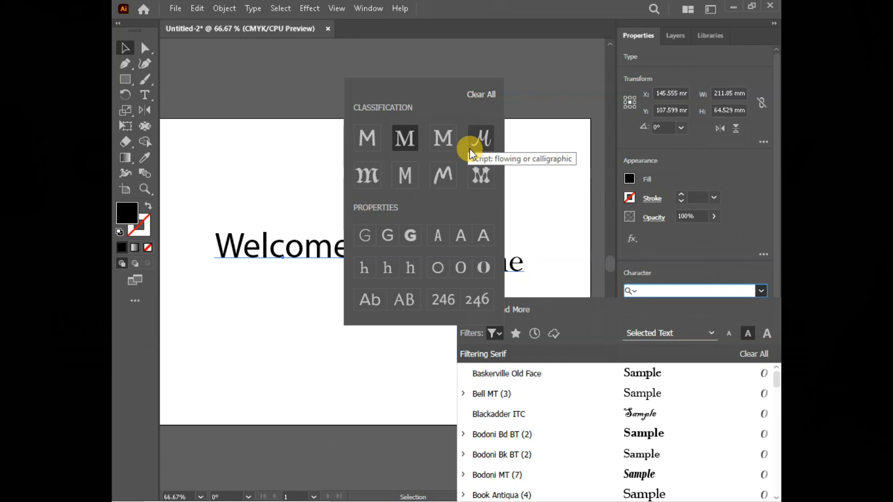
key("ctrl+minus")
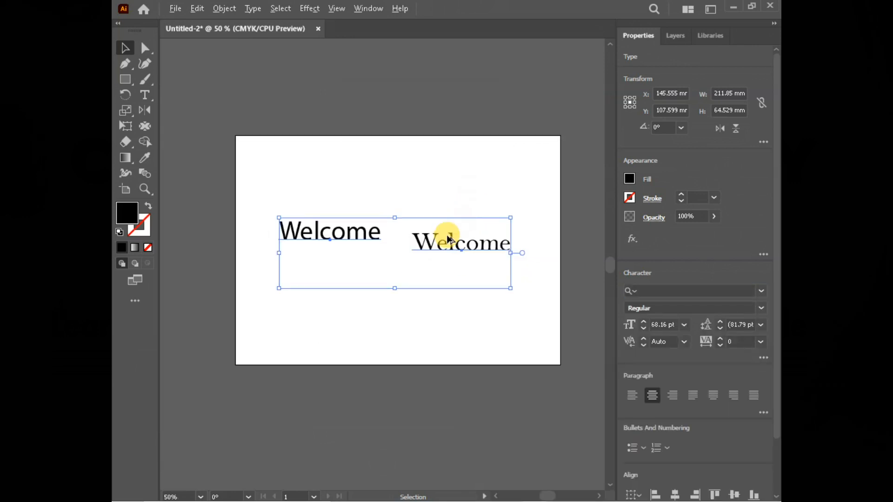
Move the serif "Welcome" up to about Y 100.8 mm, roughly level with the sans serif one, and deselect it.
key("ctrl+plus")
left_click(413, 164)
left_click_drag(444, 241, 445, 227)
left_click(492, 176)
double_click(449, 217)
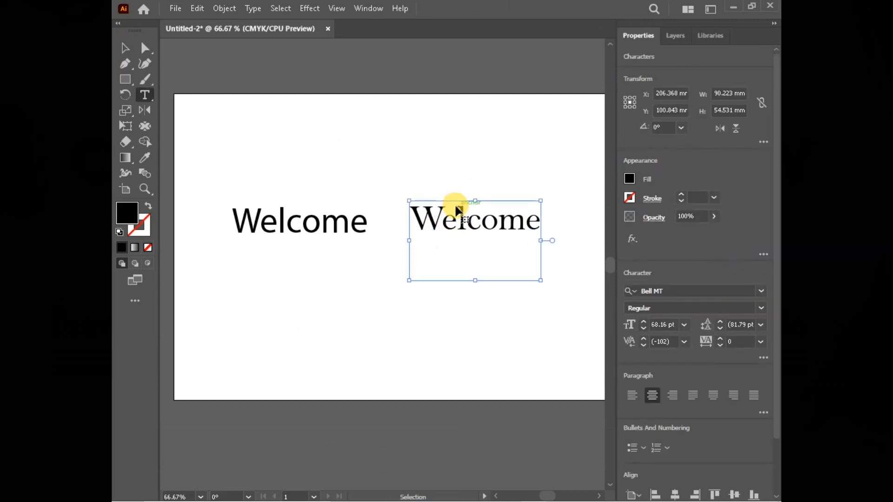
left_click(125, 48)
left_click(319, 314)
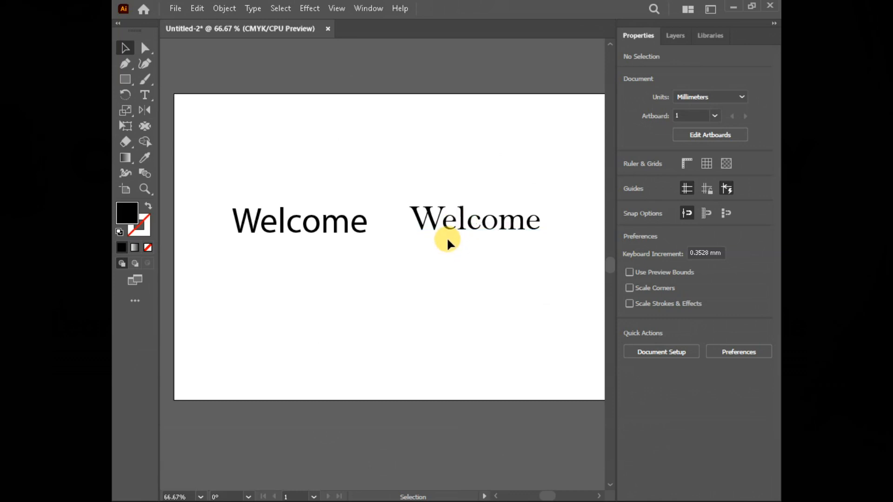
Move the sans serif "Welcome" up, try pasting a sans serif "Welcome" after the serif one in its text, and undo the paste.
left_click_drag(328, 230, 335, 192)
double_click(463, 223)
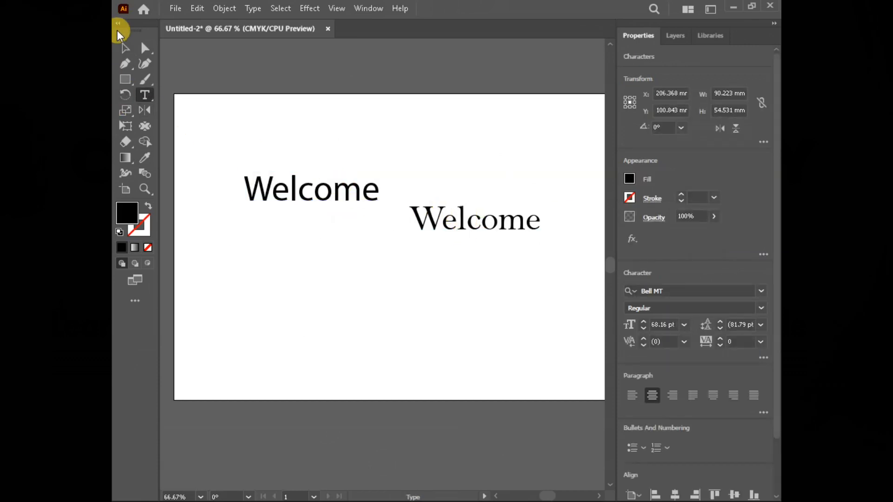
left_click(124, 48)
double_click(511, 215)
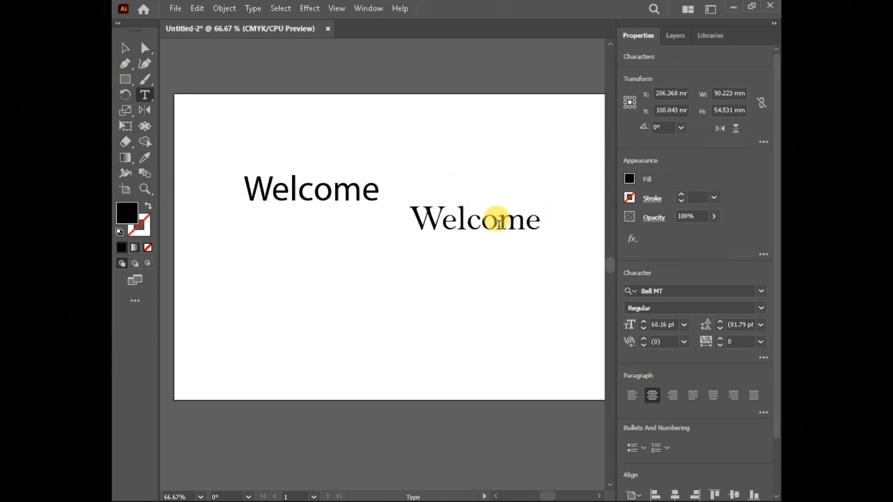
key("ctrl+v")
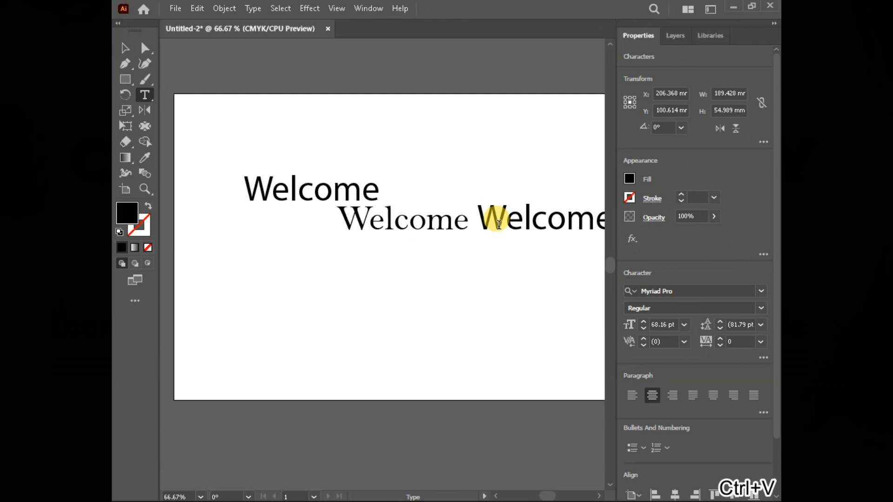
left_click(431, 245, "ctrl")
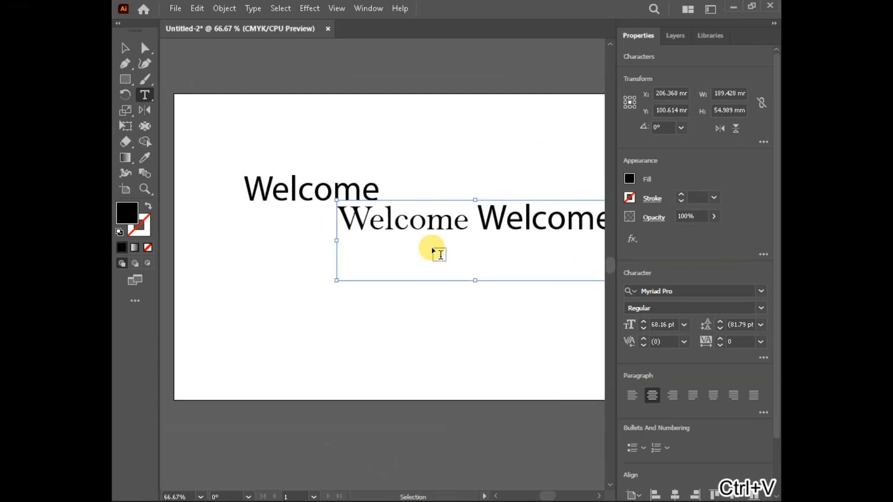
key("ctrl+z")
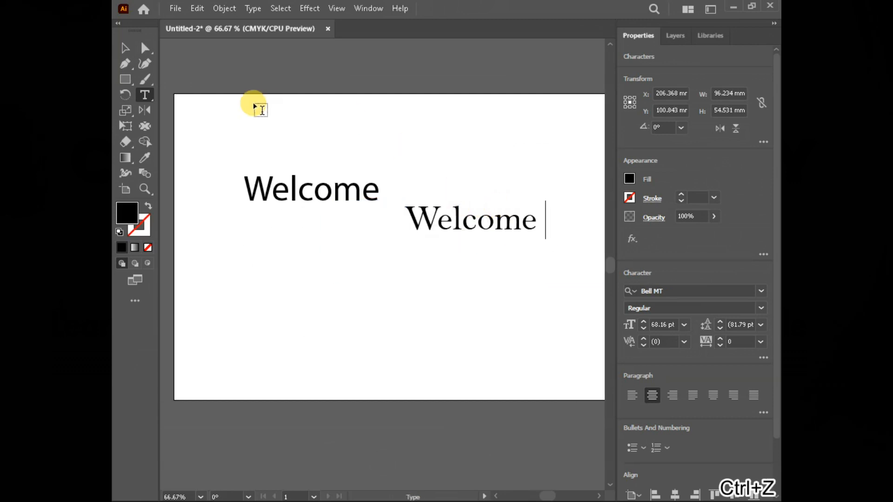
Move the serif "Welcome" up near the artboard's top centre and delete the sans serif "Welcome".
left_click(123, 48)
left_click_drag(449, 219, 358, 163)
left_click(298, 189)
key("Delete")
left_click(419, 233)
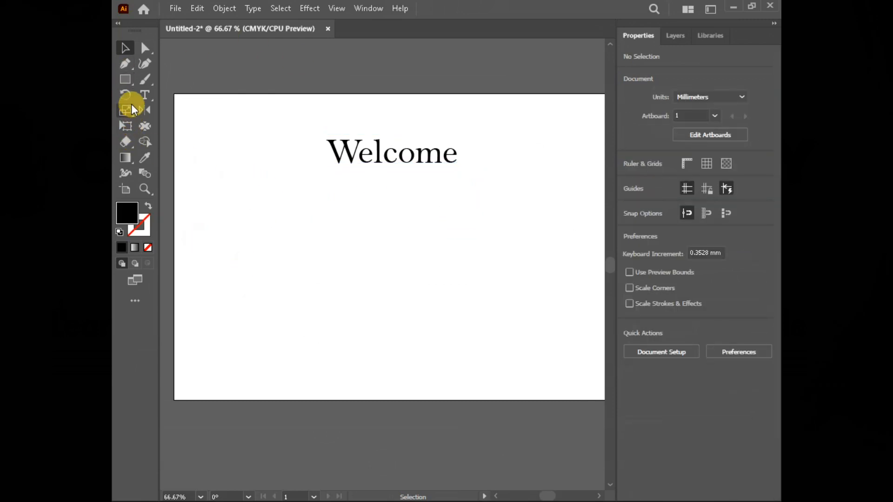
Add a placeholder-filled text area about 266 by 117 mm below "Welcome" and move it up to about X 143.9 mm, Y 114.3 mm.
left_click(145, 95)
left_click_drag(188, 184, 325, 351)
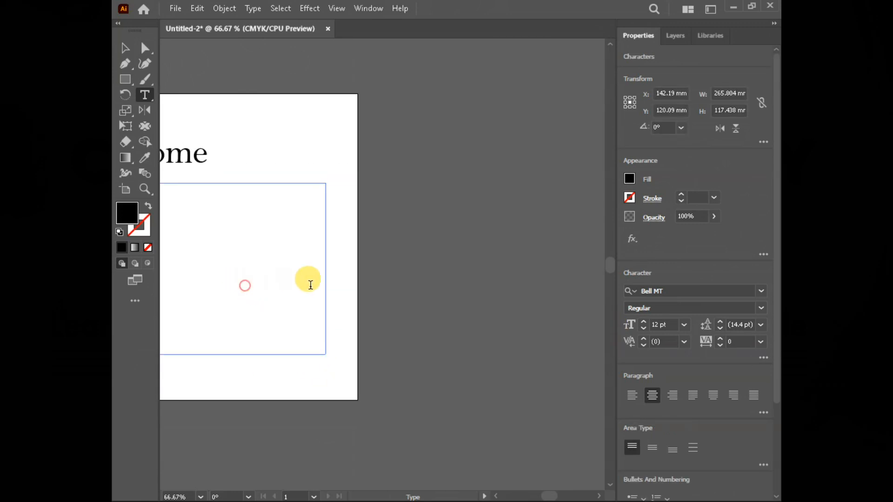
key("ctrl+z")
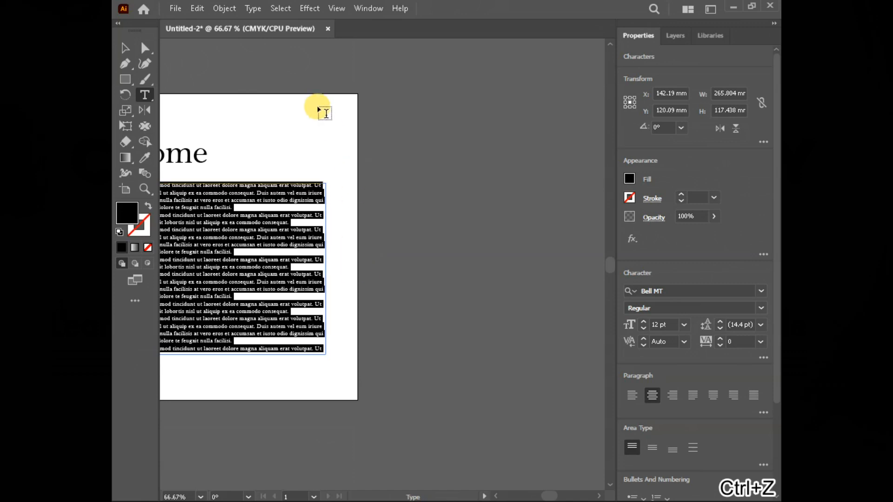
left_click(124, 47)
left_click(235, 124)
left_click_drag(293, 156, 489, 173)
mouse_move(363, 199)
left_mouse_down()
mouse_move(367, 182)
mouse_move(365, 190)
left_mouse_up()
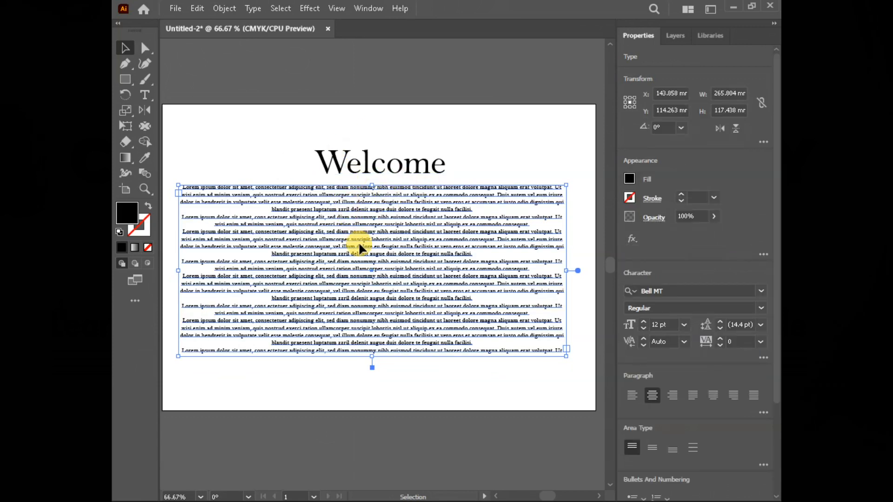
Delete the repeated placeholder text, keeping only the first Lorem ipsum paragraph, which ends with "nulla facilisi.".
double_click(298, 222)
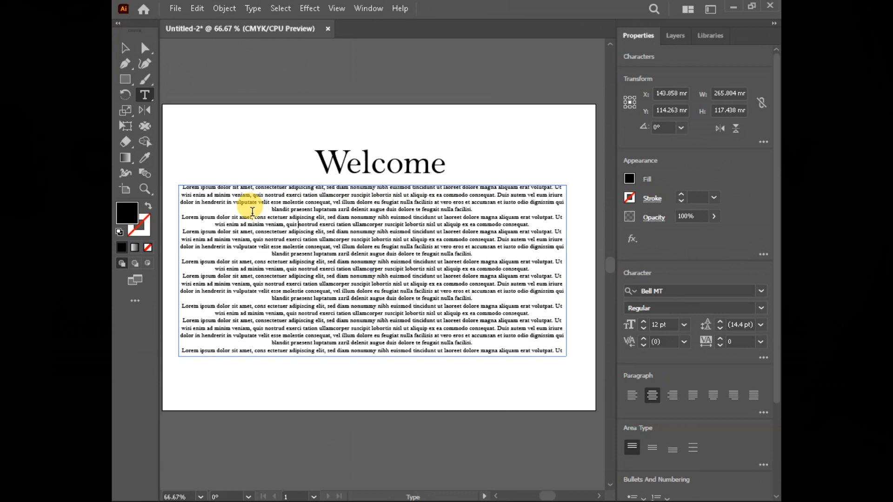
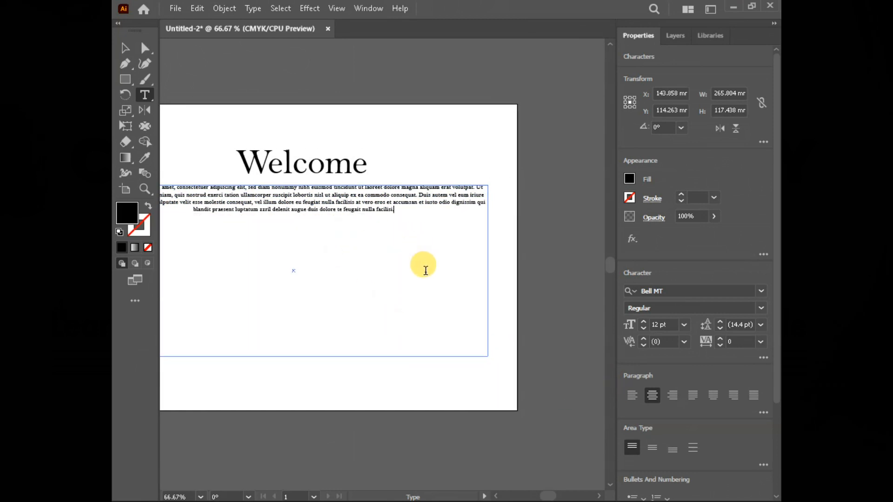
key("ctrl+a")
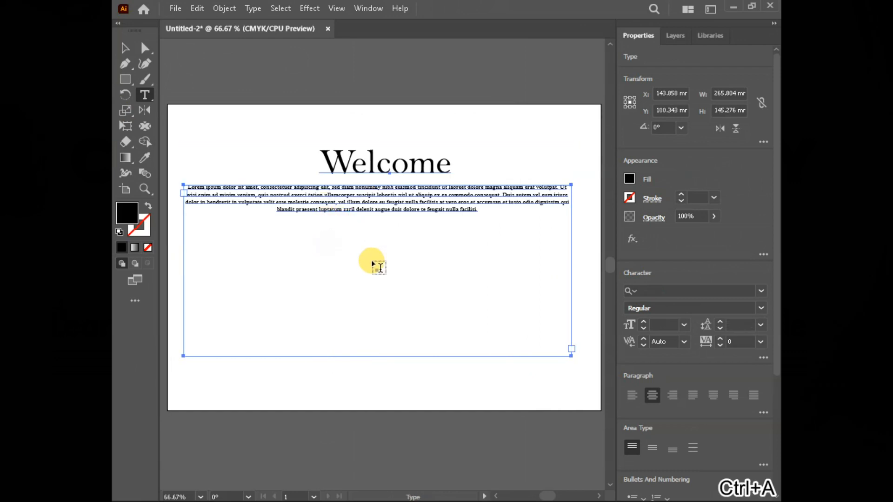
left_click(125, 48)
left_click(354, 240)
Select the whole Lorem ipsum paragraph and increase its font size to 22 pt.
double_click(351, 206)
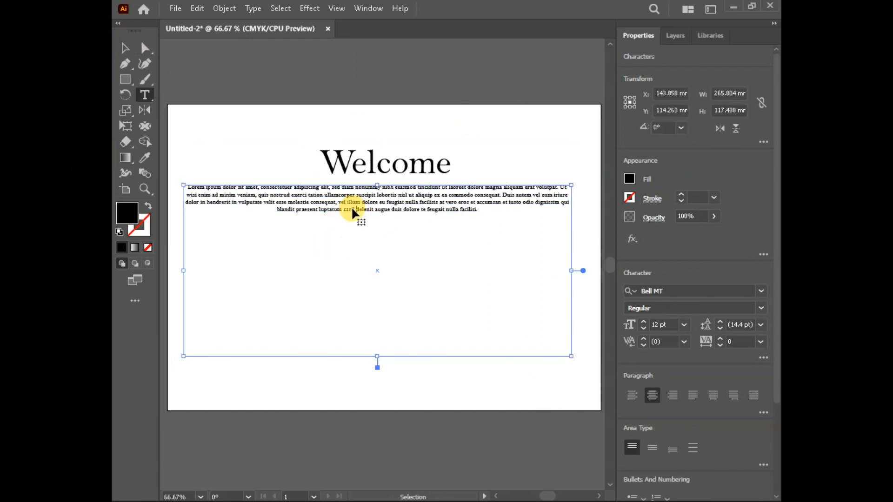
key("ctrl+a")
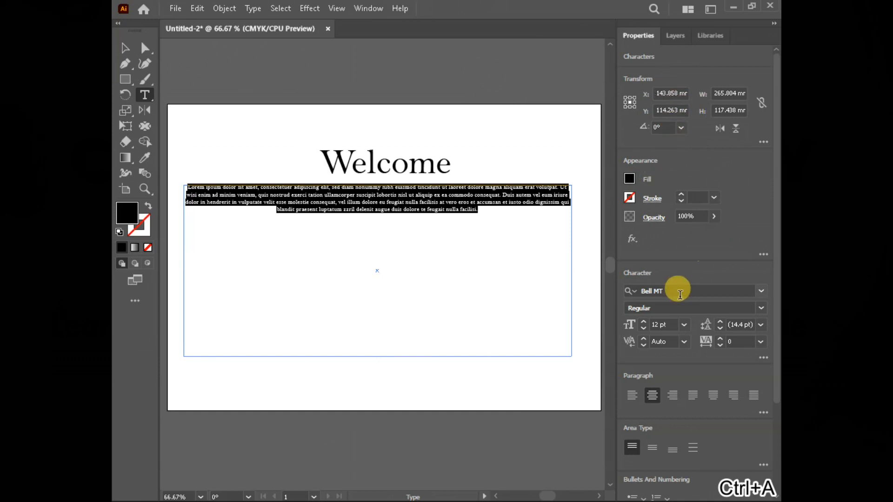
left_click(642, 321)
left_click(642, 321)
left_click(642, 322)
left_click(641, 322)
left_click(641, 322)
left_click(642, 322)
left_click(641, 322)
left_click(641, 322)
left_click(642, 322)
left_click(642, 322)
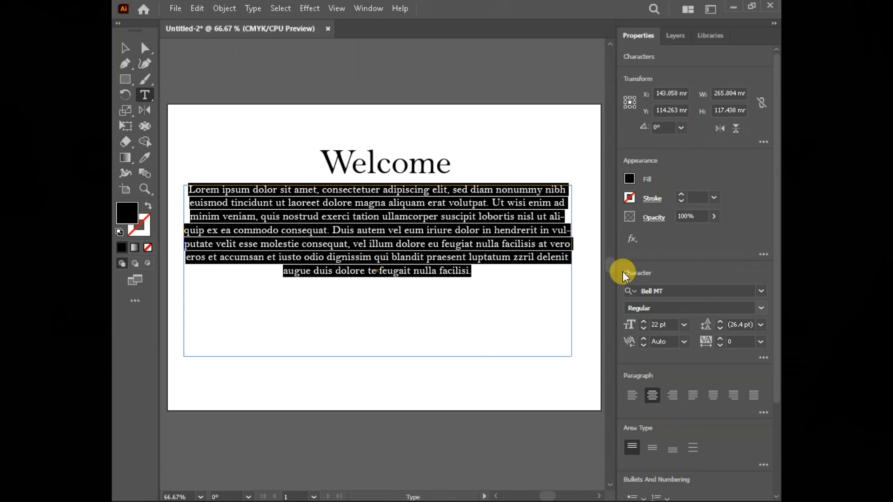
Scale the "Welcome" heading down to about half its size and place it above the start of the paragraph.
left_click(123, 48)
left_click(356, 66)
left_click_drag(409, 167, 303, 168)
key("ctrl+z")
left_click(409, 113)
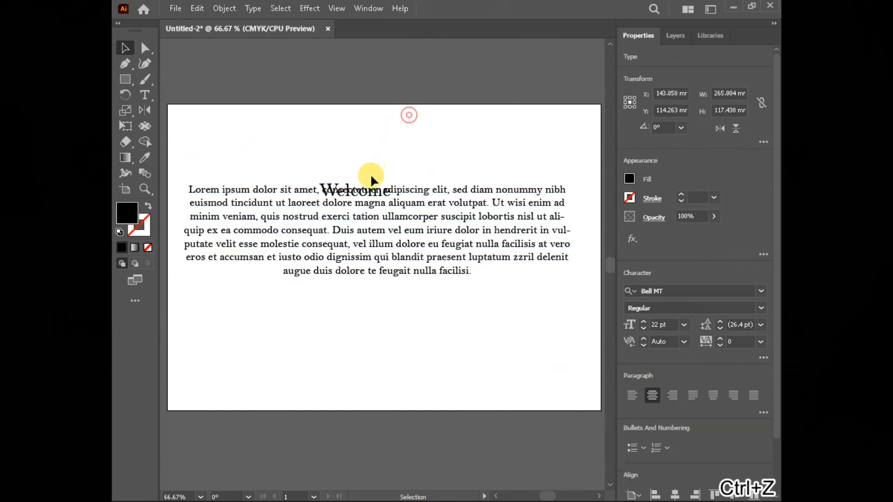
left_click(346, 188)
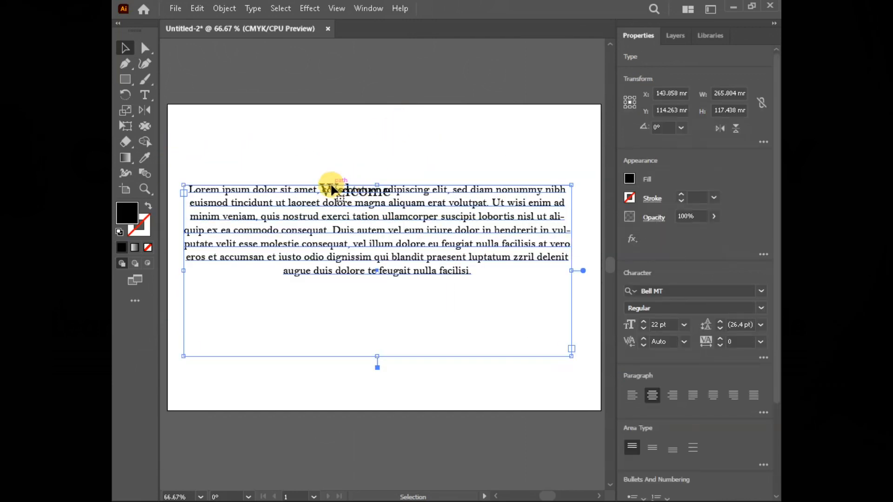
left_click_drag(340, 186, 214, 157)
Move the paragraph to about X 144.3 mm, Y 111.1 mm, just below the heading, and align its text left.
left_click_drag(239, 233, 245, 203)
left_click(292, 73)
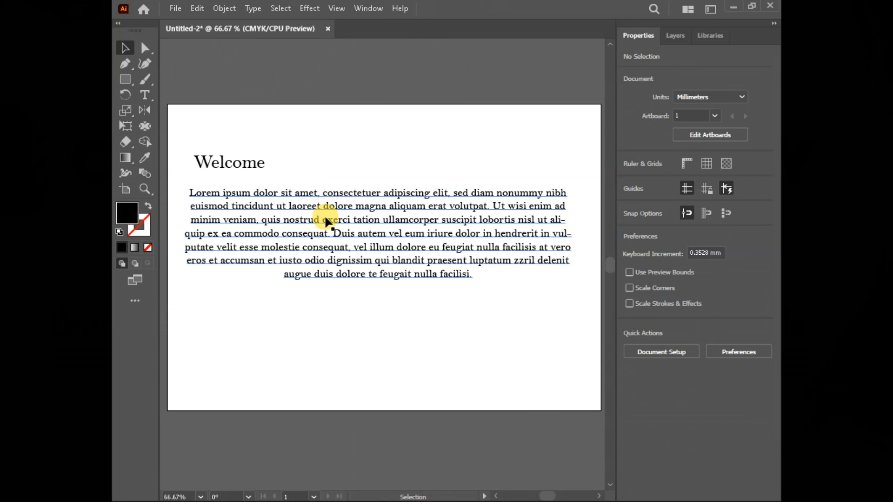
mouse_move(209, 222)
left_mouse_down()
mouse_move(211, 199)
mouse_move(212, 214)
left_mouse_up()
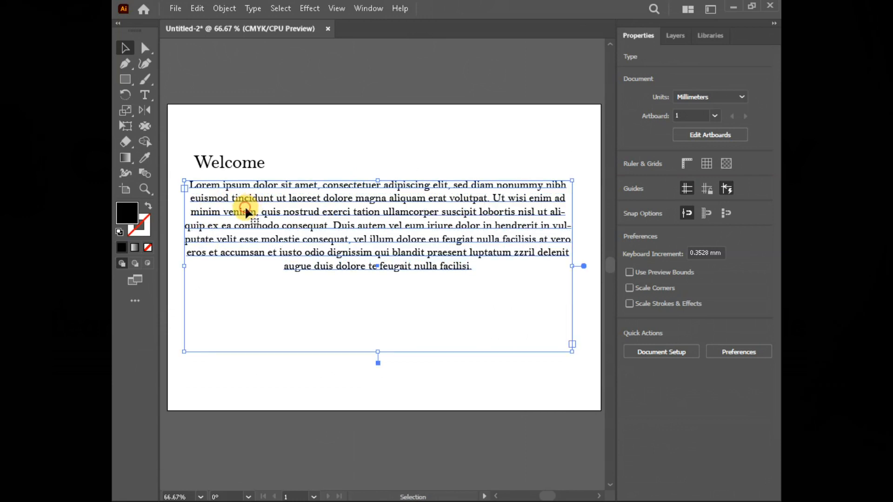
left_click(635, 395)
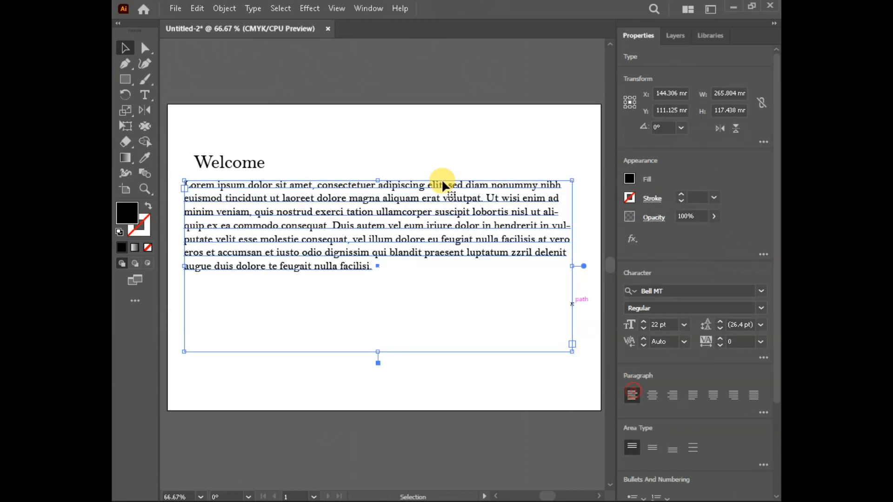
left_click(320, 73)
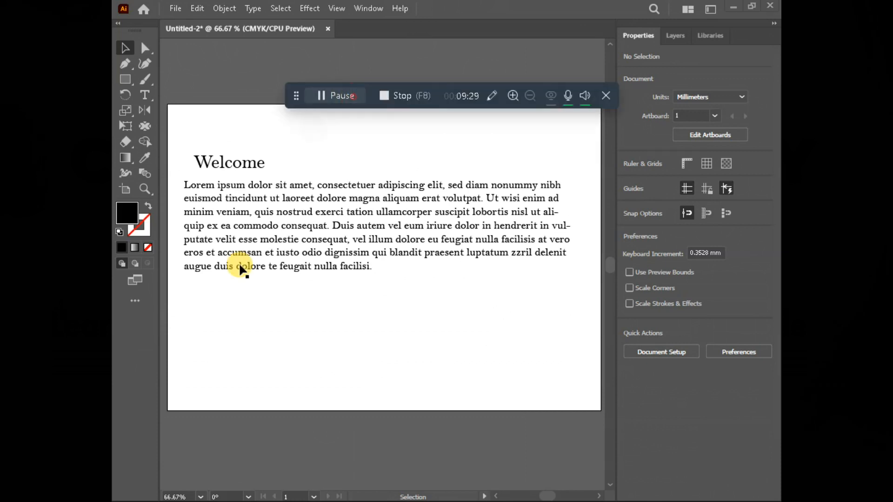
Select the Lorem ipsum paragraph below the "Welcome" heading.
left_click(605, 96)
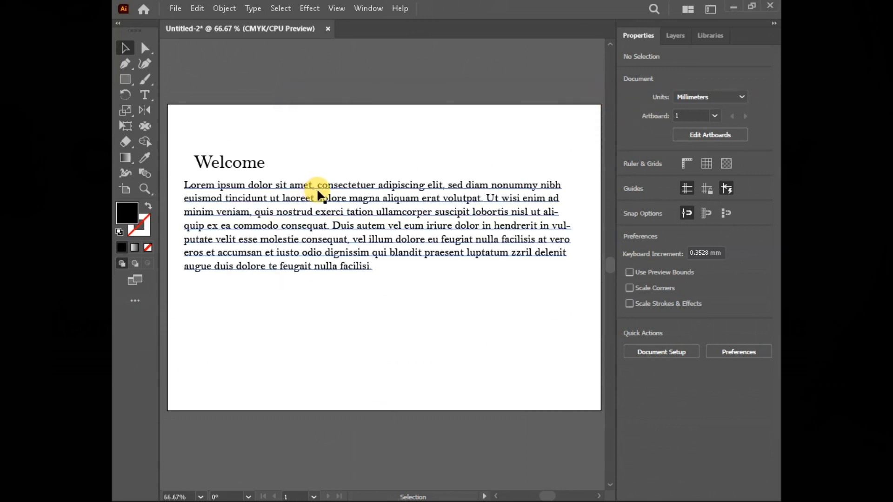
left_click_drag(275, 193, 277, 197)
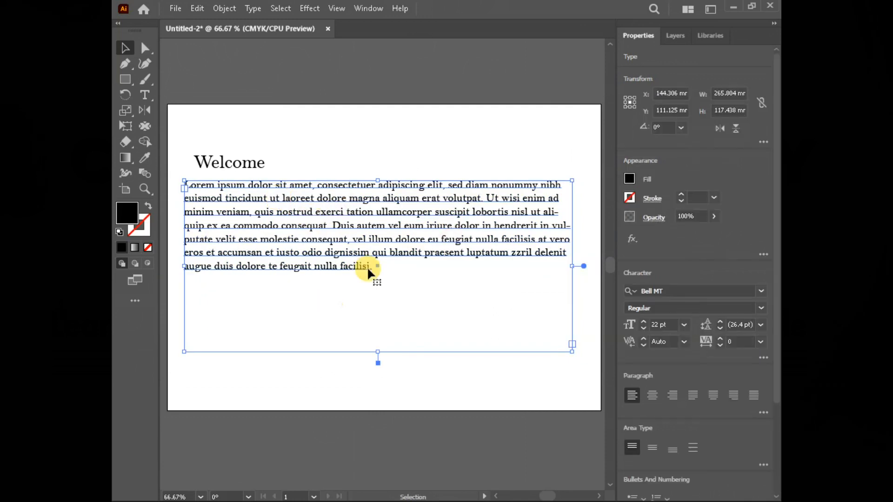